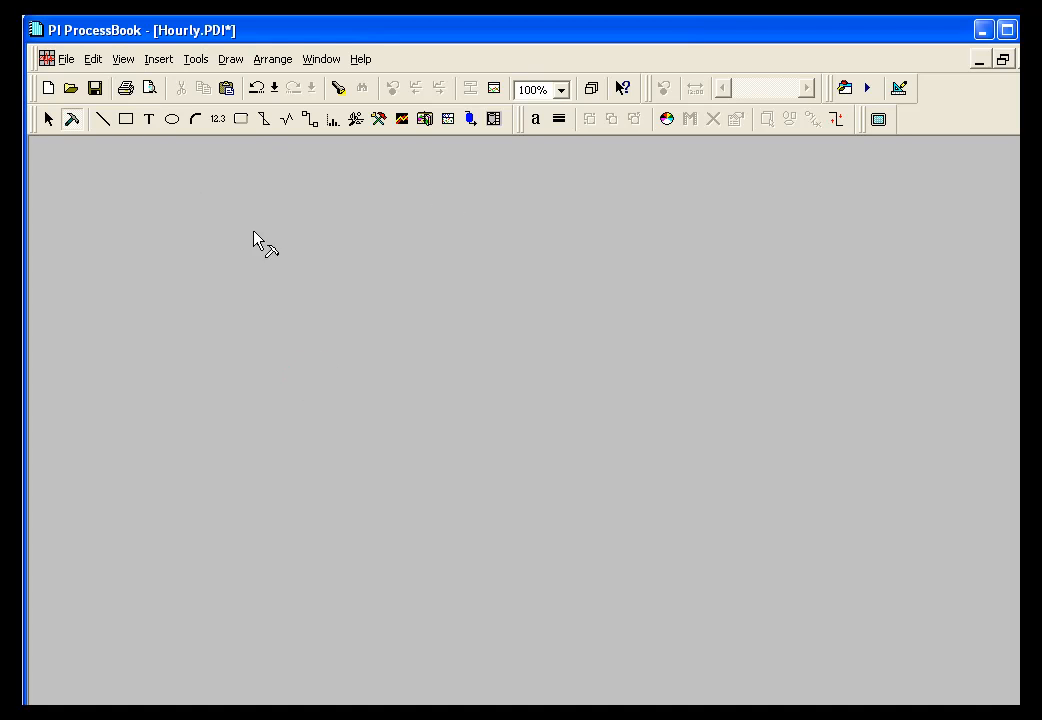
Draw a batch symbol across most of the empty display and set its search Unit Name to Digester*.
click(231, 59)
click(247, 400)
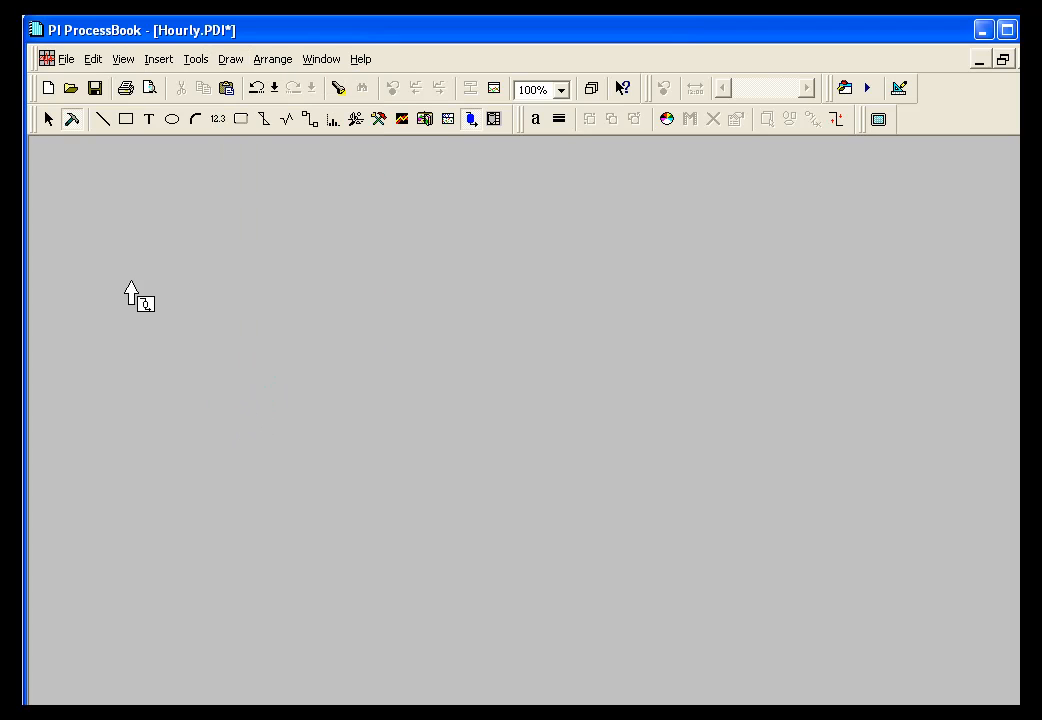
drag(56, 156, 843, 634)
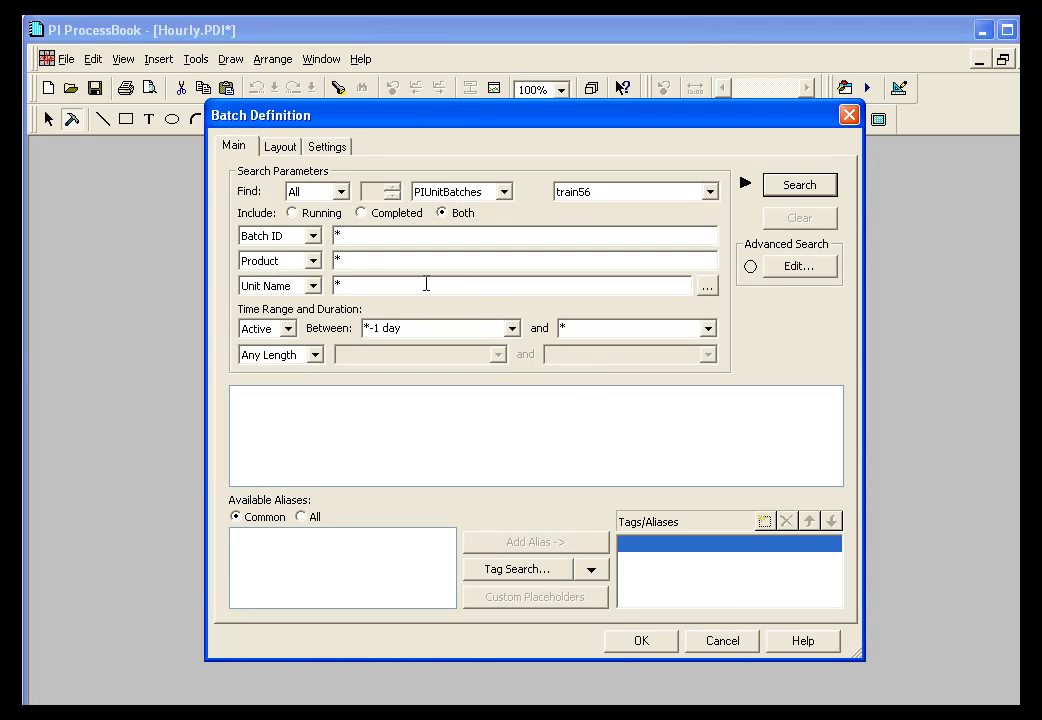
click(380, 284)
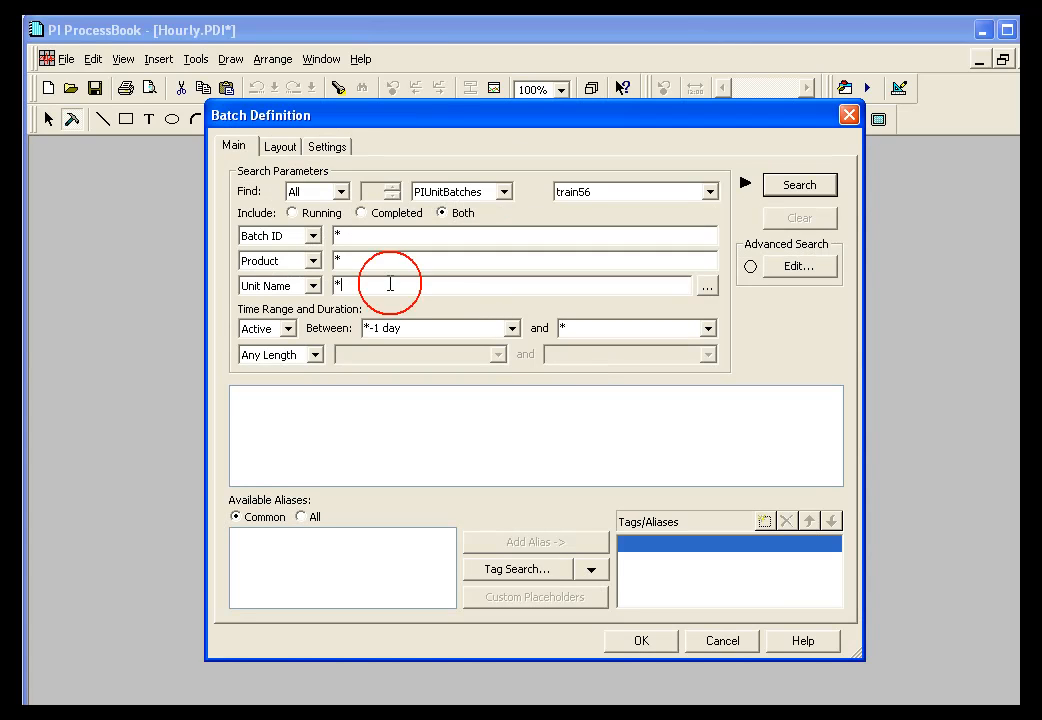
text(Digester)
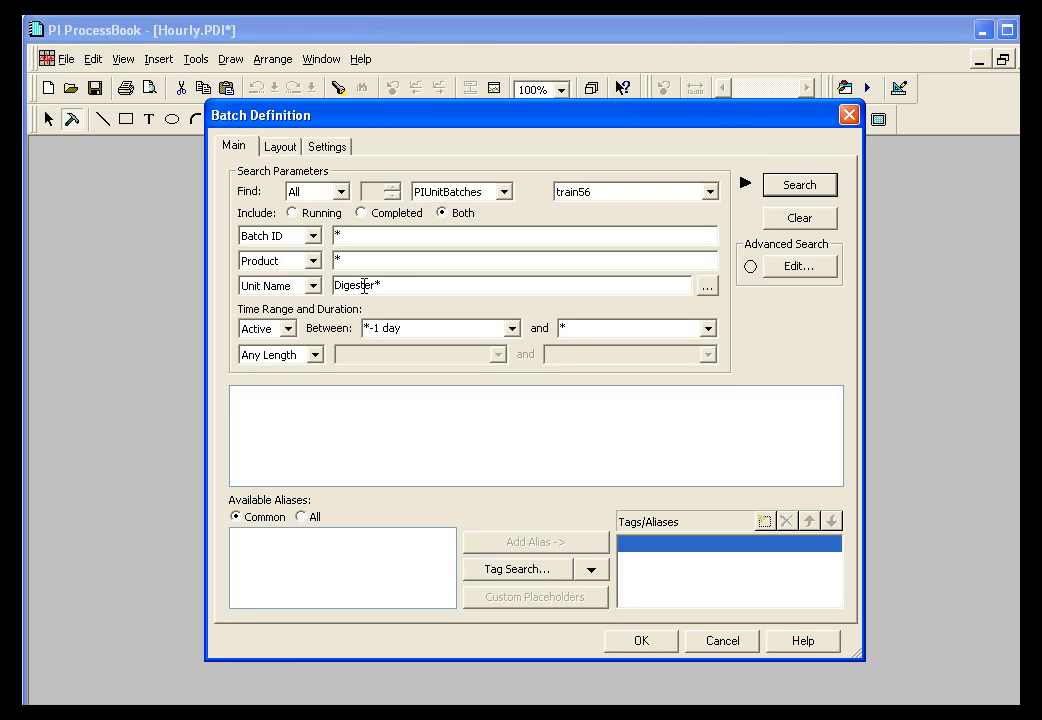
Remove the Batch Trend from the batch symbol's layout and make the Search symbol visible.
click(278, 146)
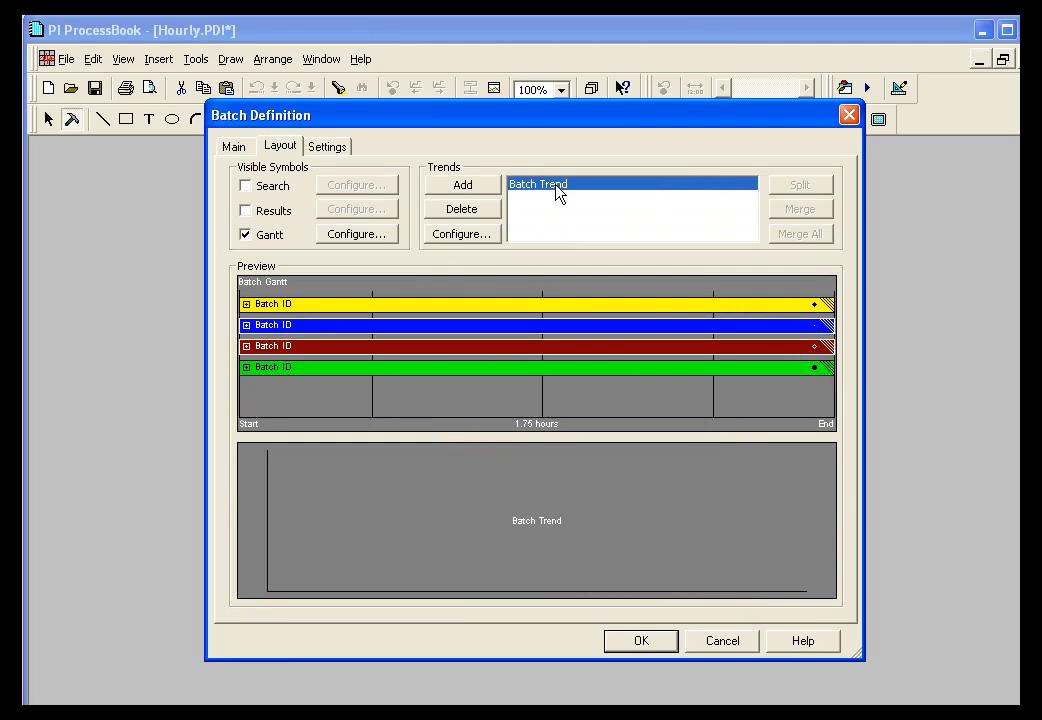
click(463, 212)
click(248, 187)
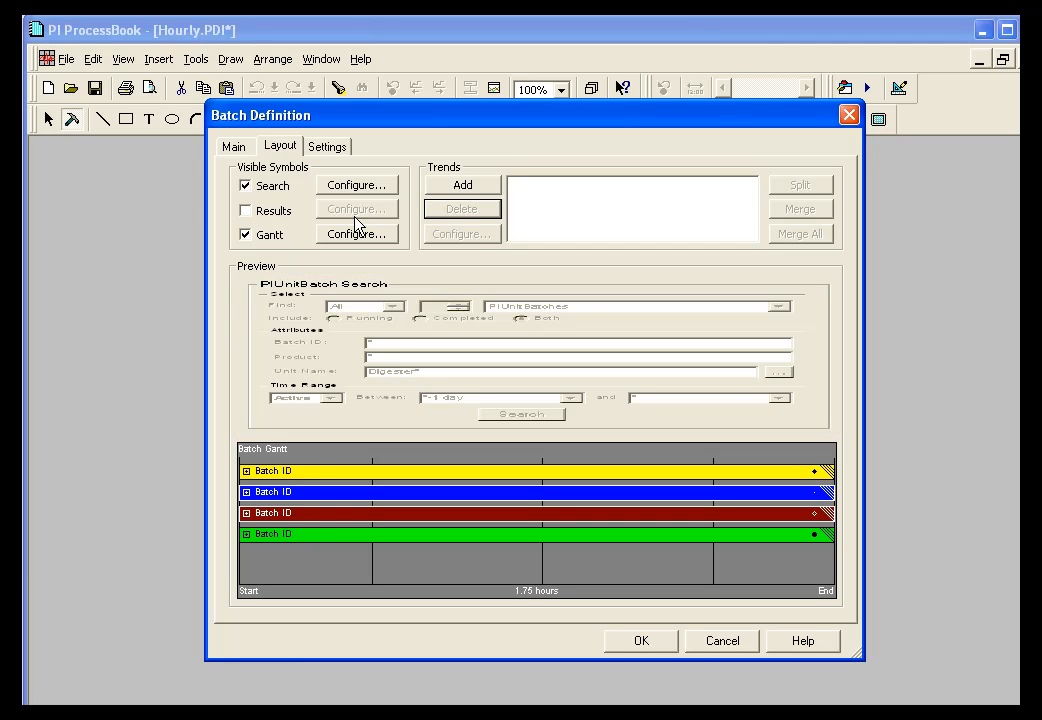
Limit the search components on display to Unit Name only and accept the batch definition.
click(355, 186)
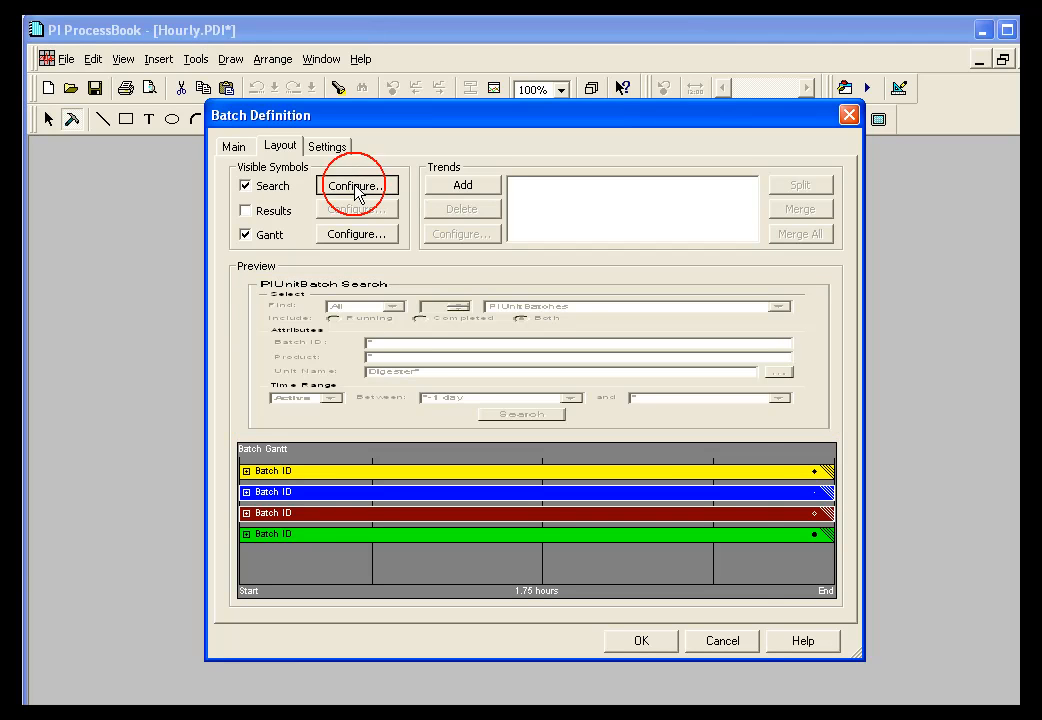
click(700, 174)
click(443, 220)
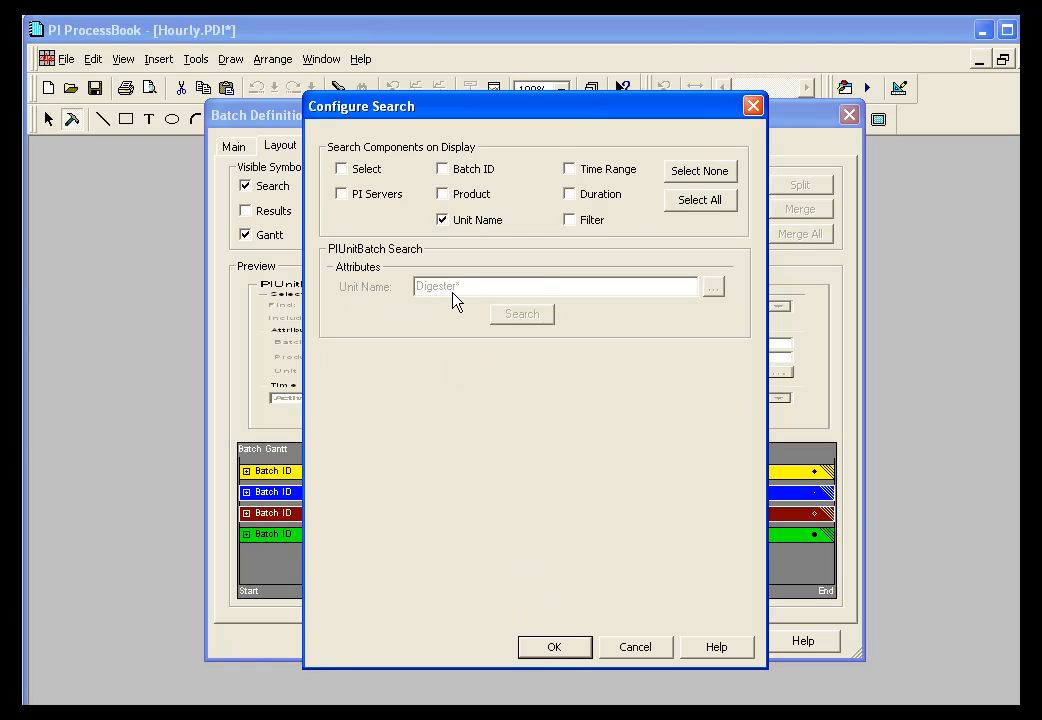
click(554, 647)
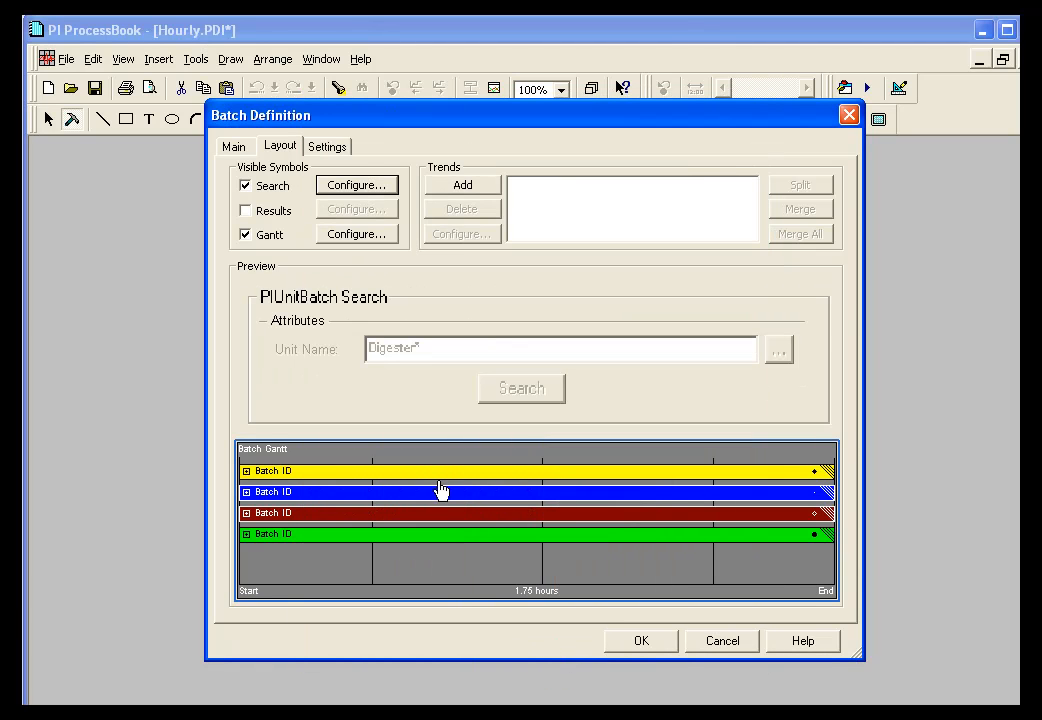
click(401, 402)
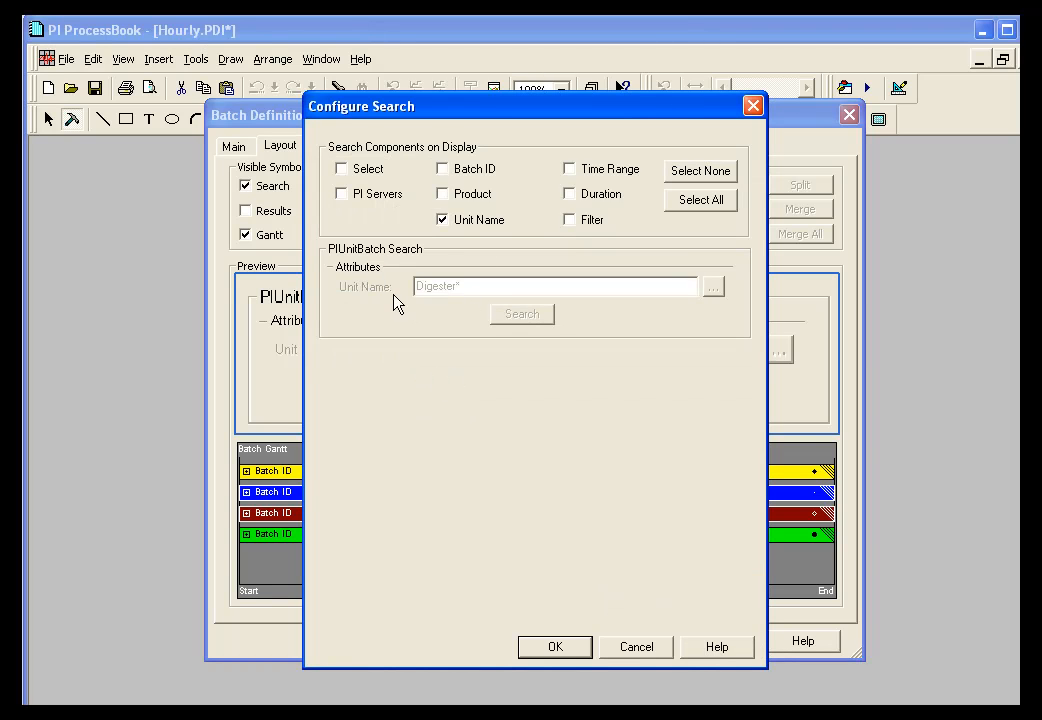
click(622, 650)
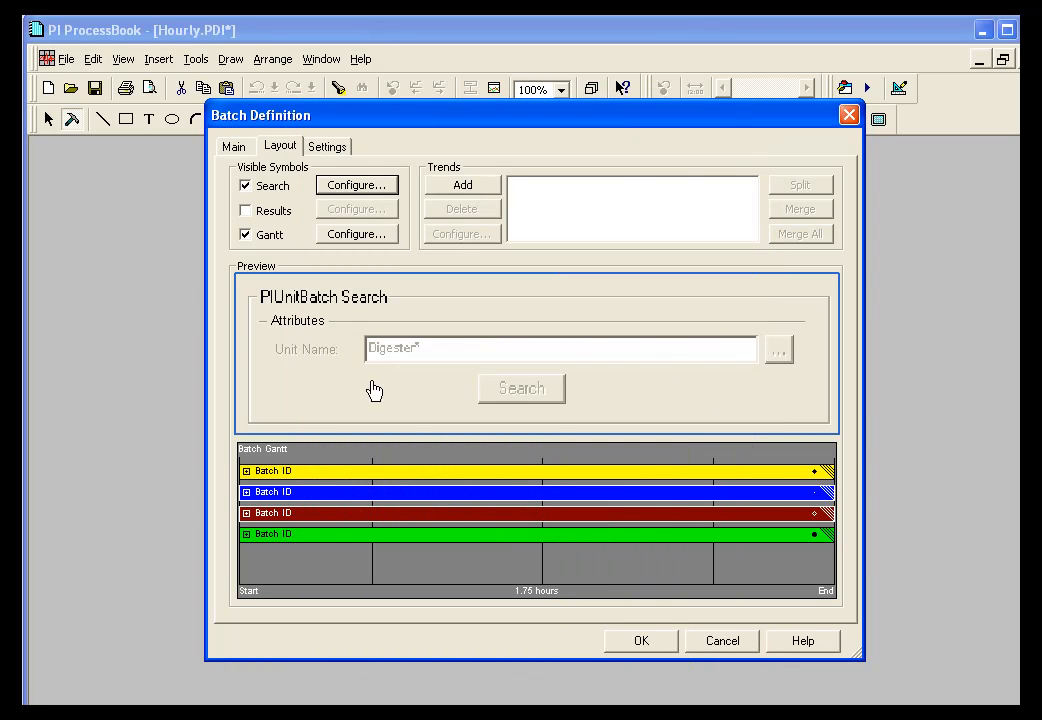
click(634, 645)
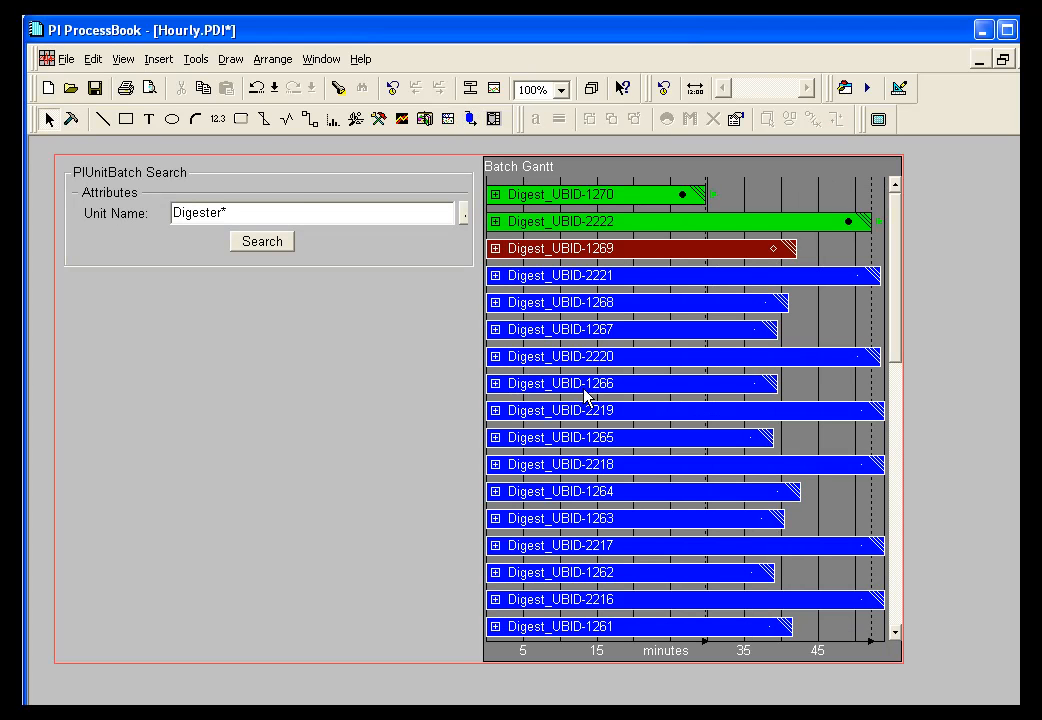
Resize the Batch Gantt so it starts just below the search box and extends across to the search box's outer edge.
click(360, 391)
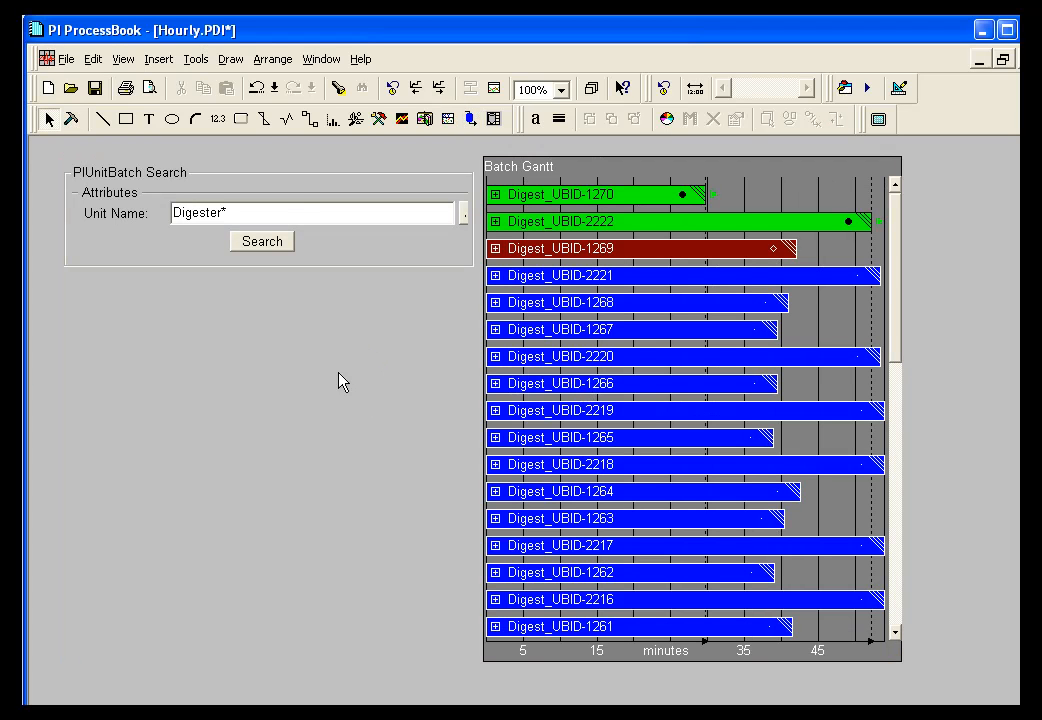
click(543, 336)
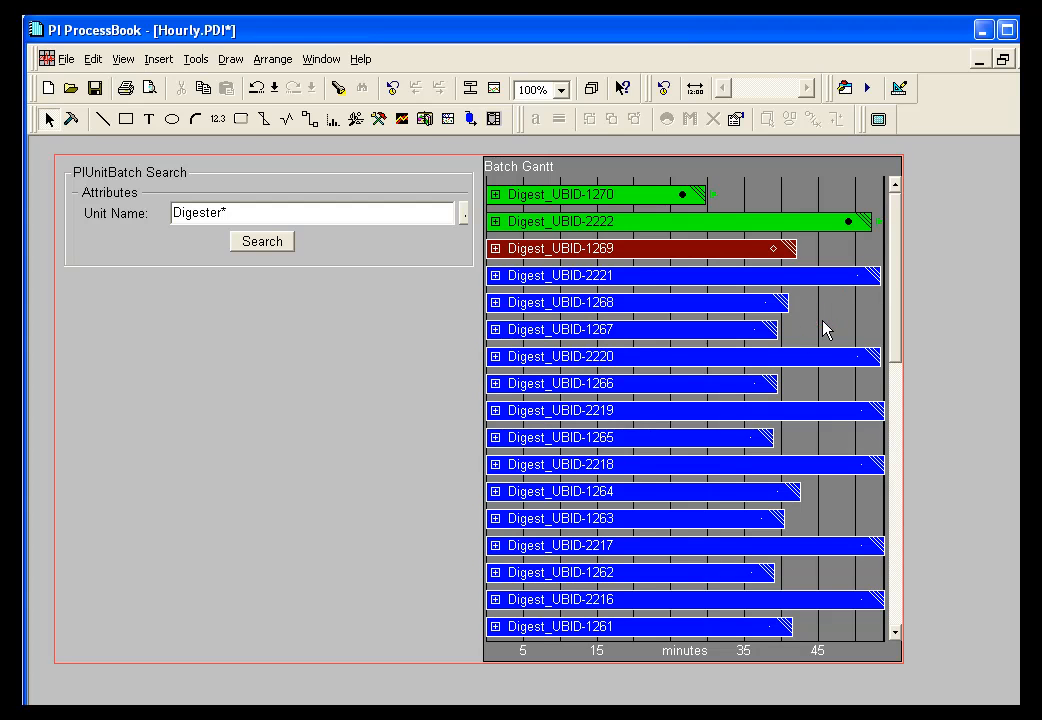
click(71, 119)
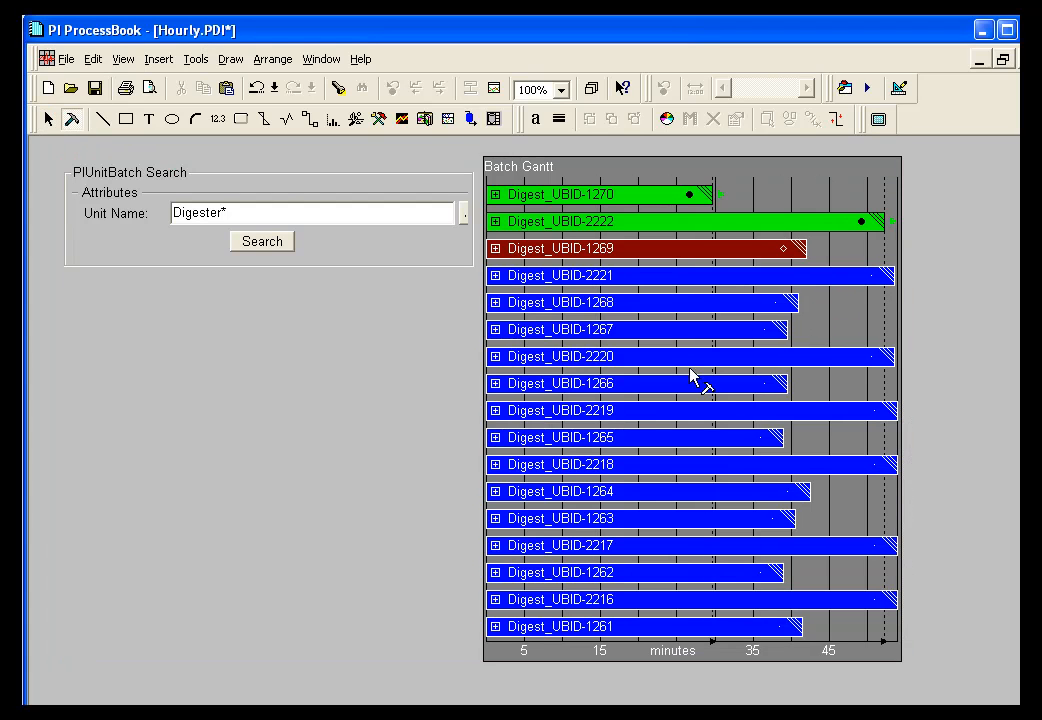
click(845, 338)
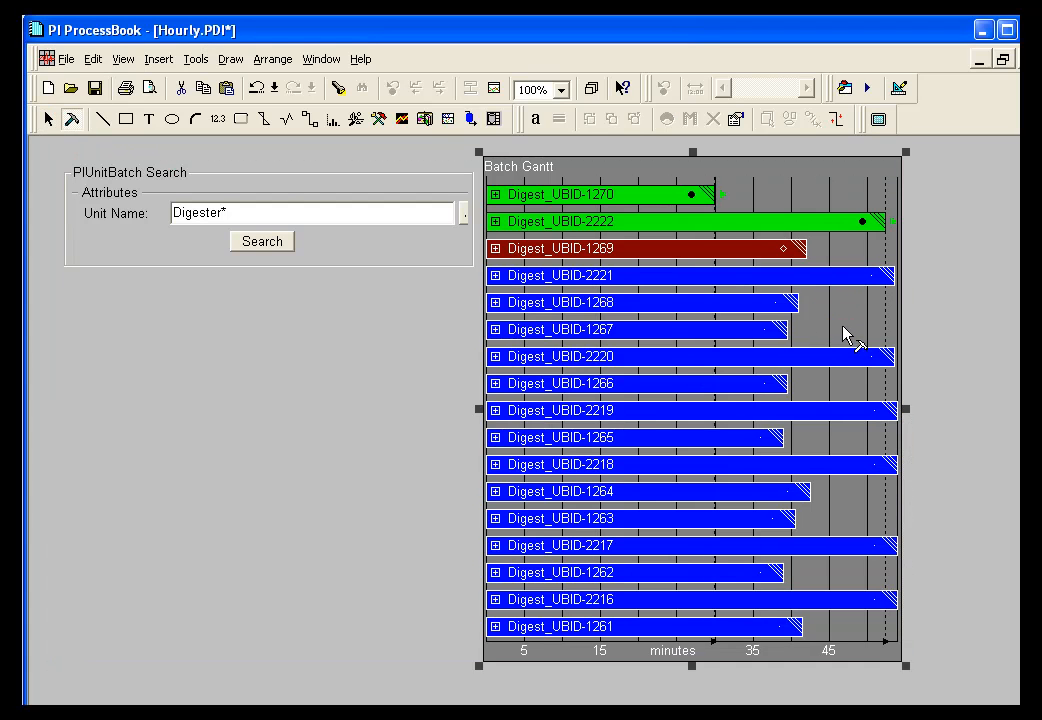
drag(691, 150, 700, 270)
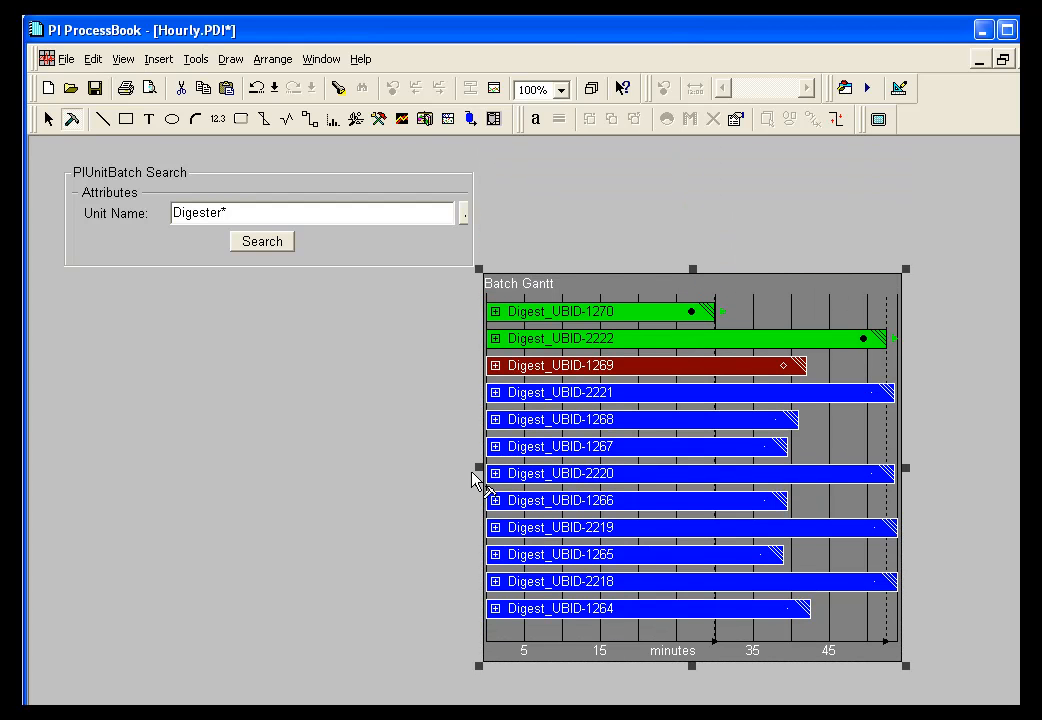
drag(479, 467, 70, 476)
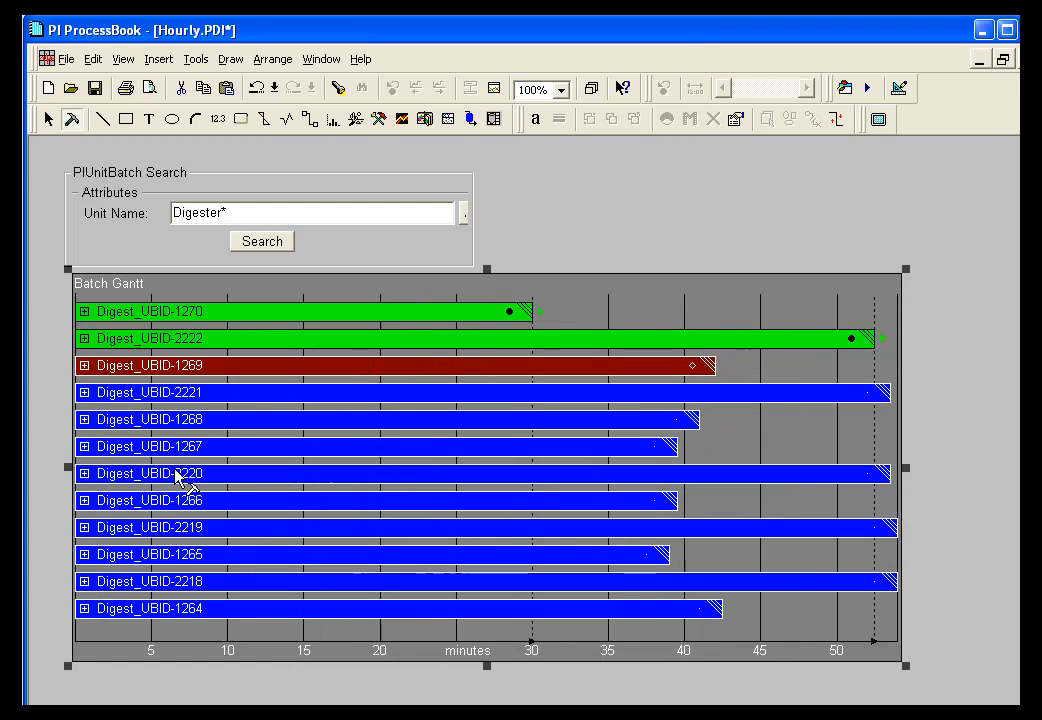
Switch to run mode and search the unit batches for the unit name Digester 1.
click(48, 119)
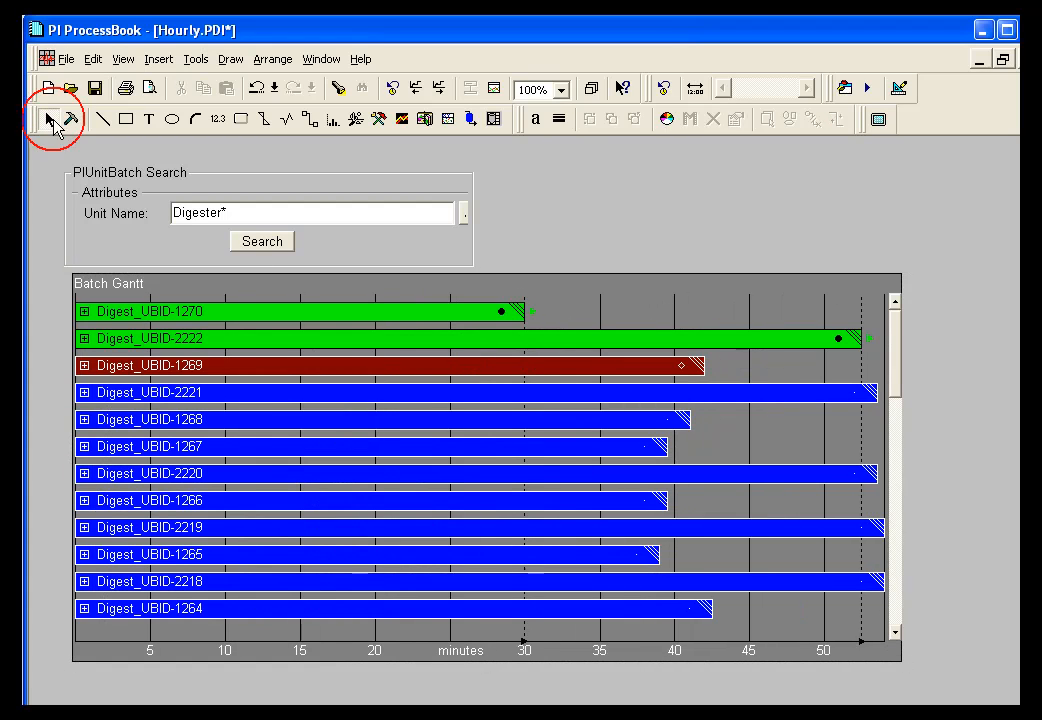
click(227, 214)
key(BackSpace)
text(1)
click(248, 240)
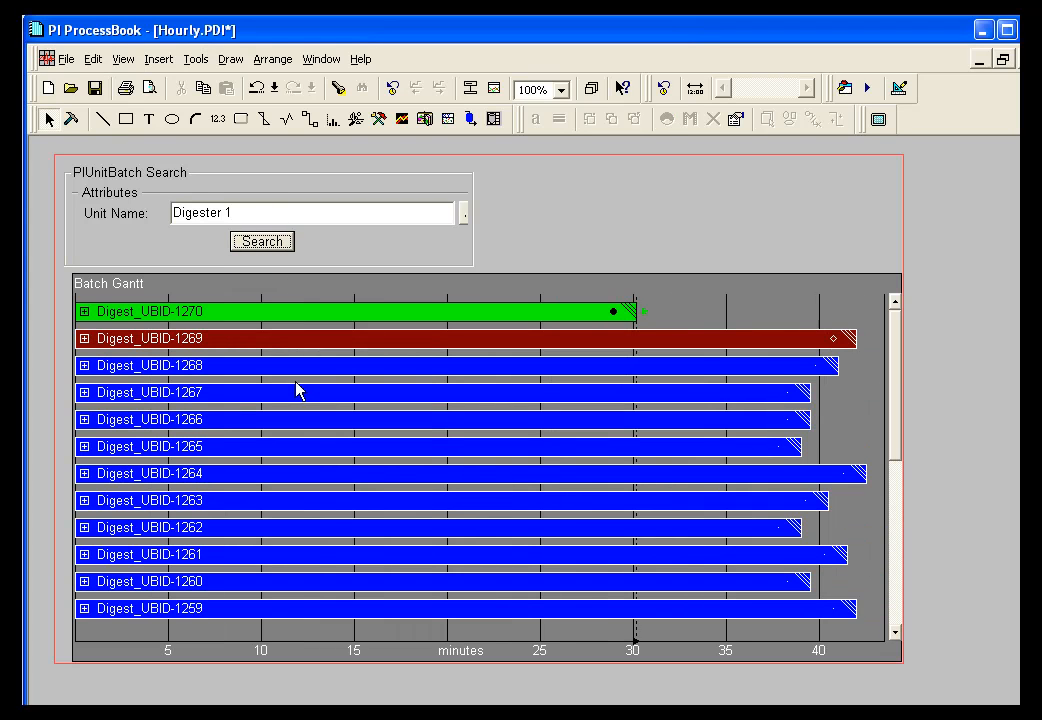
Reopen the batch symbol's definition in build mode and check the Gantt configuration options.
click(240, 212)
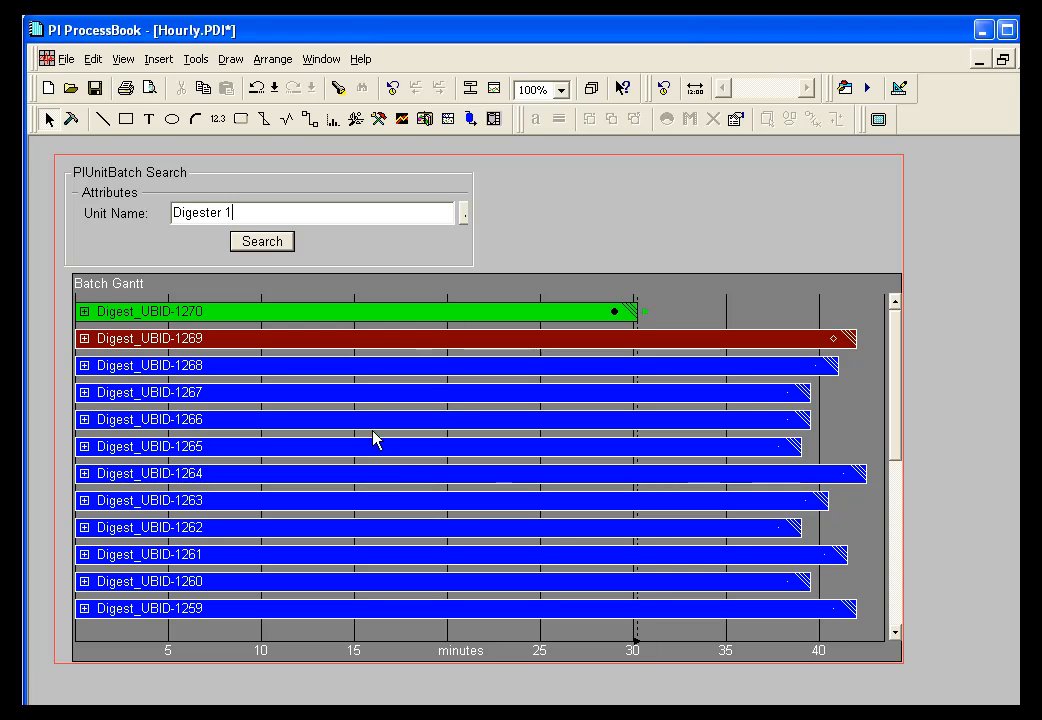
click(71, 119)
click(712, 315)
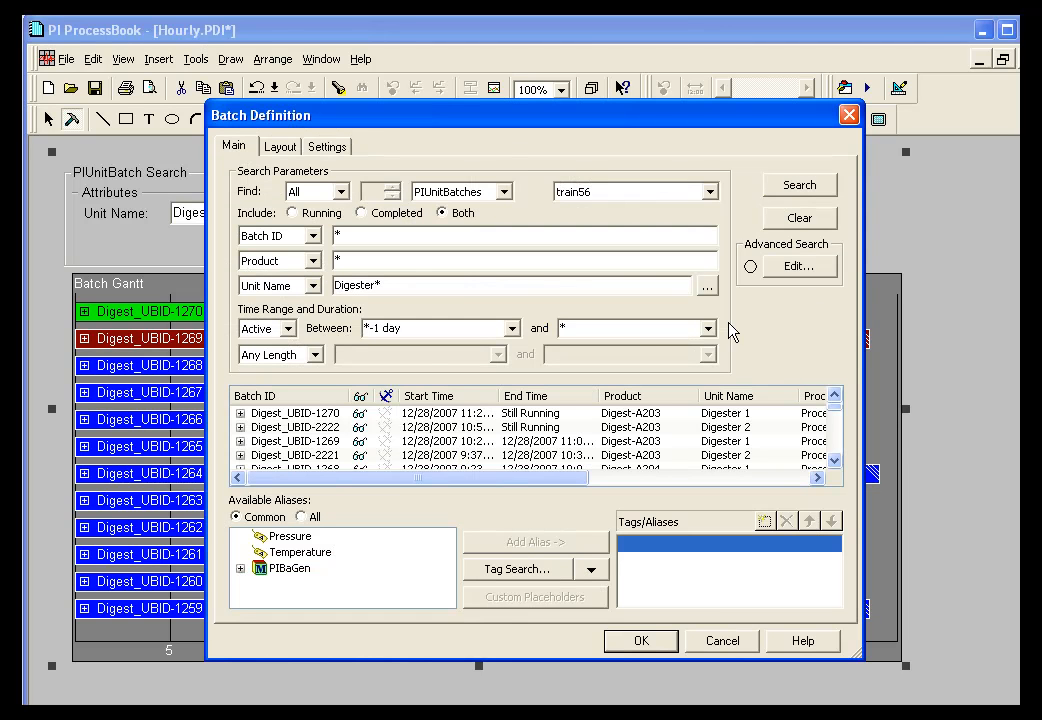
click(280, 146)
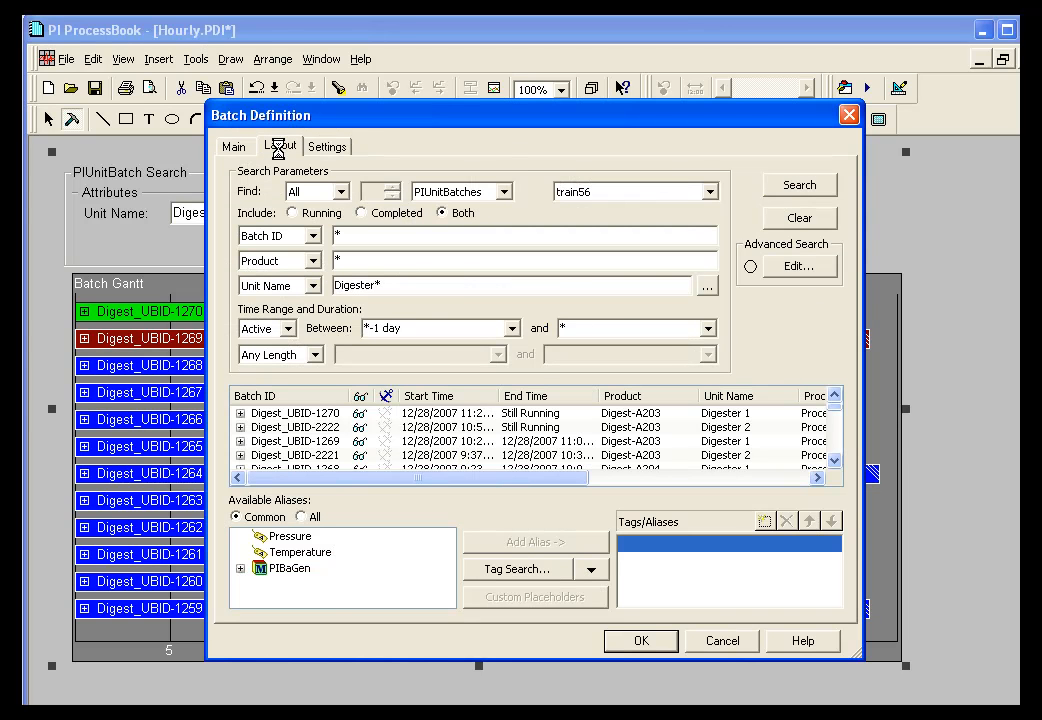
click(348, 233)
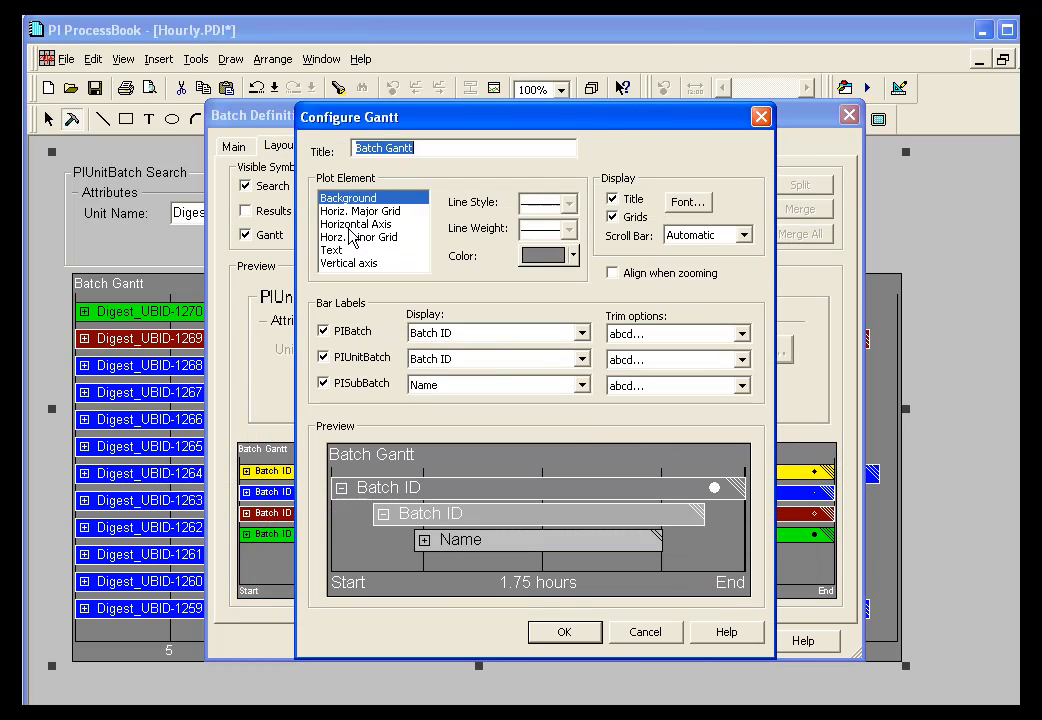
click(643, 633)
Set the plot time to Absolute with the plot label Actual Time - Full time stamp, and view the Gantt in run mode.
click(332, 146)
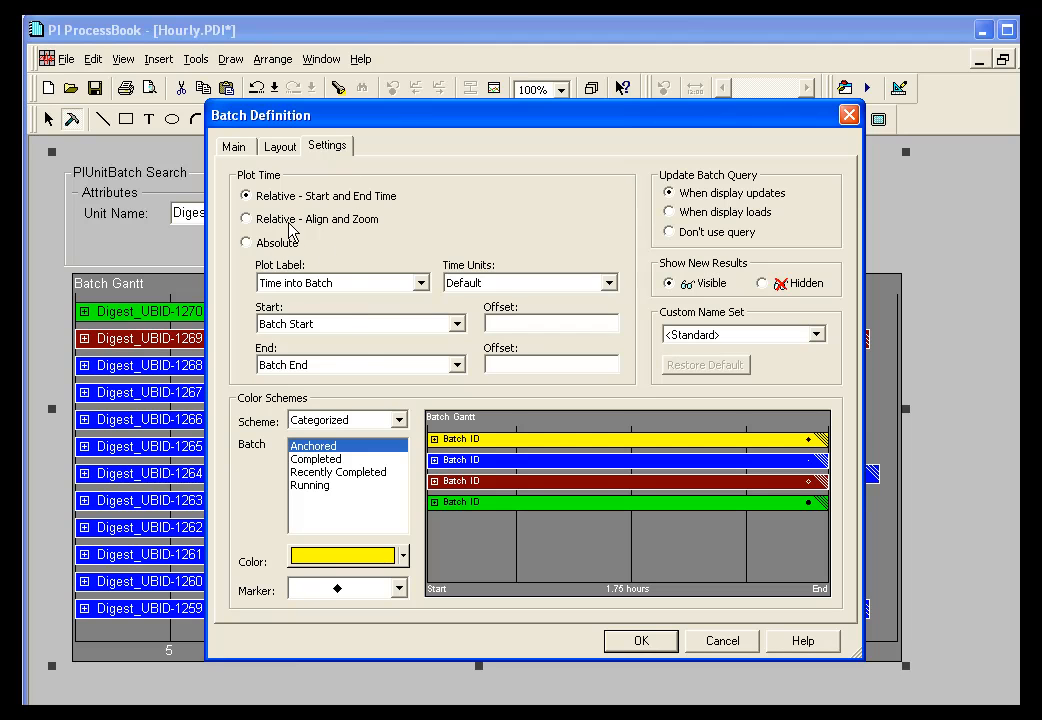
click(272, 243)
click(421, 283)
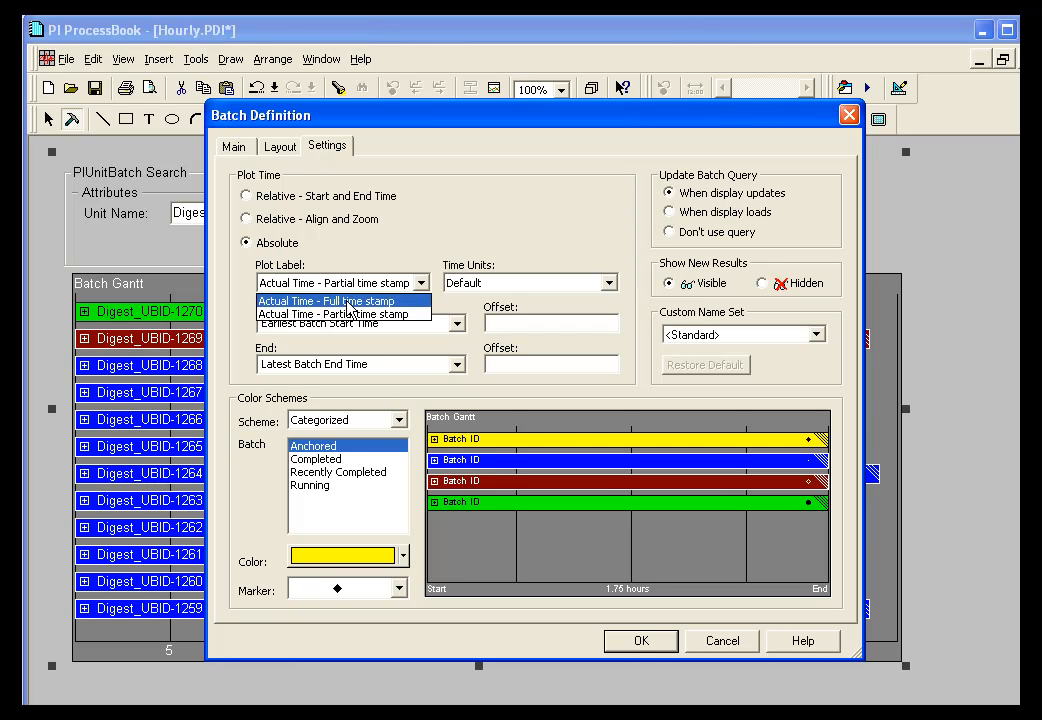
click(314, 301)
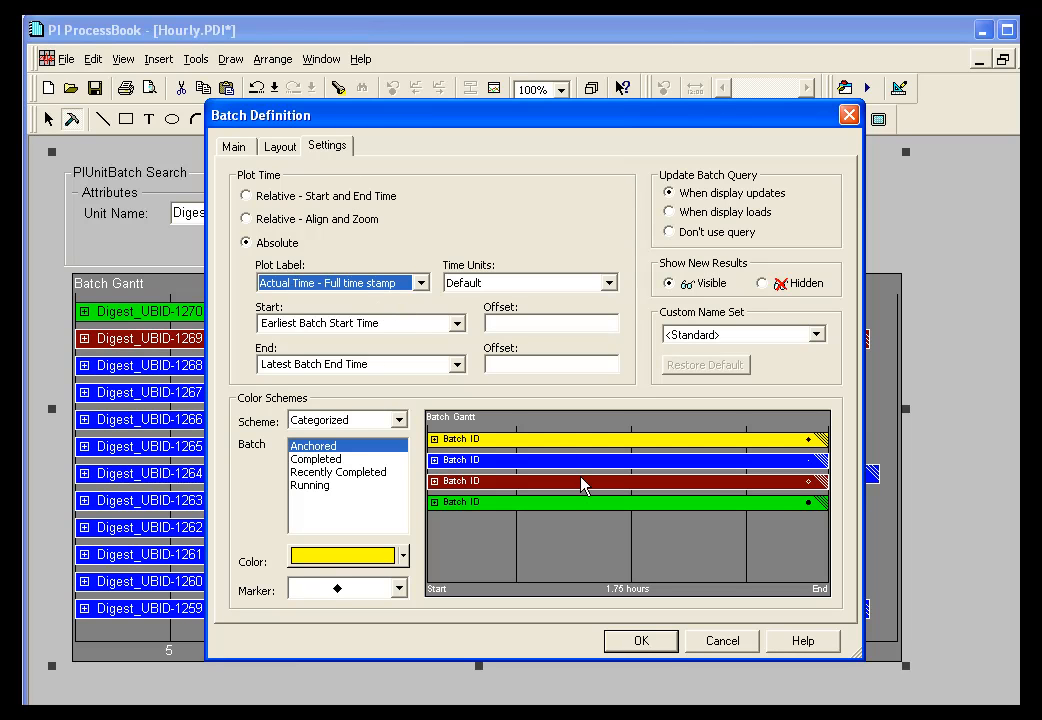
click(649, 648)
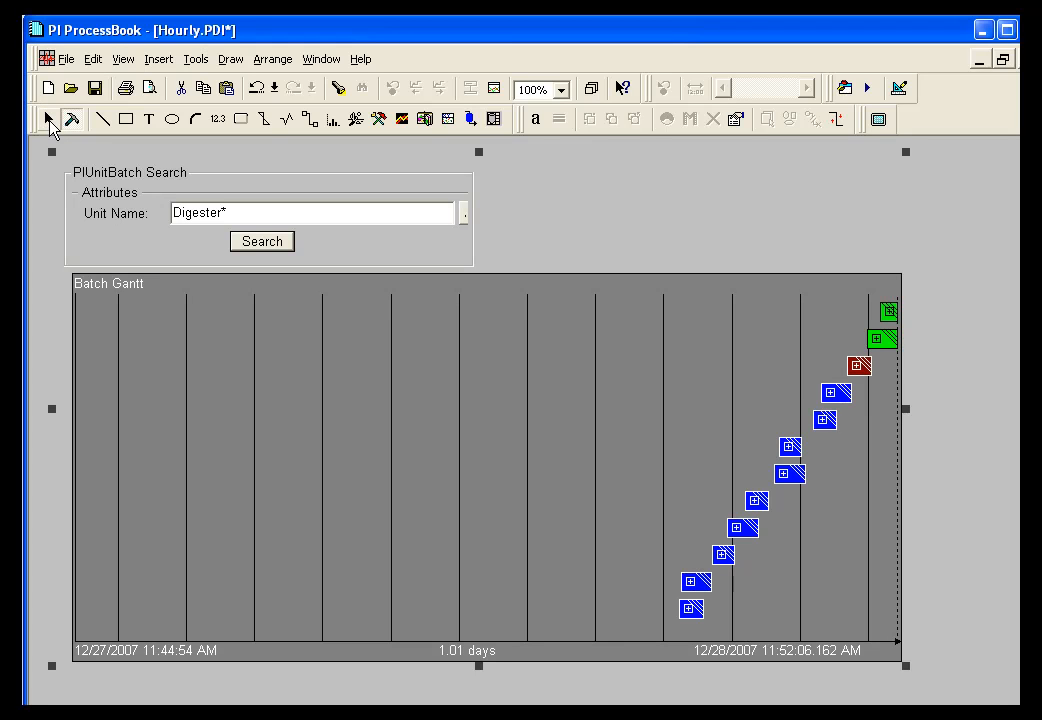
click(50, 121)
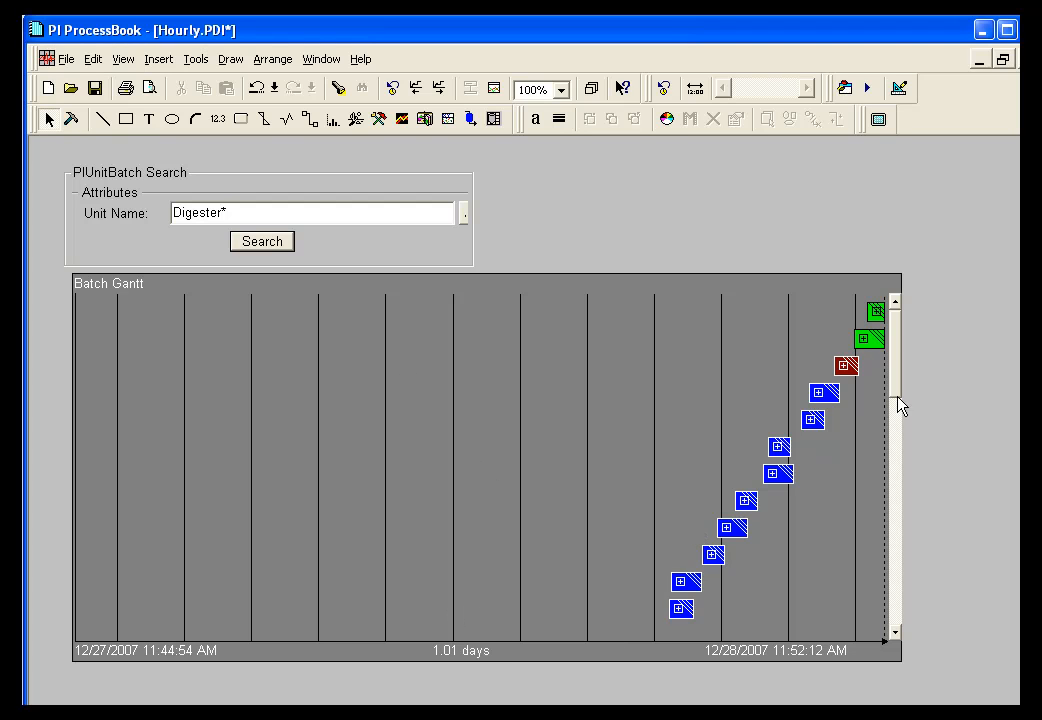
drag(897, 400, 897, 352)
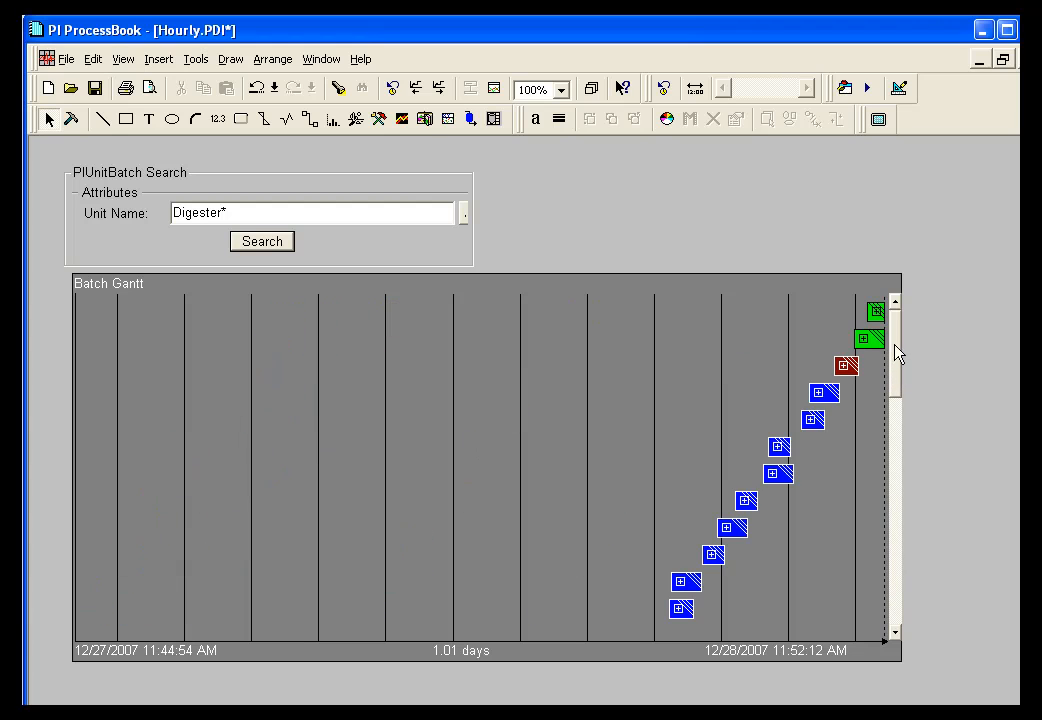
Shorten the batch symbol's search time range to the last few hours and view the updated Gantt in run mode.
click(70, 120)
click(500, 466)
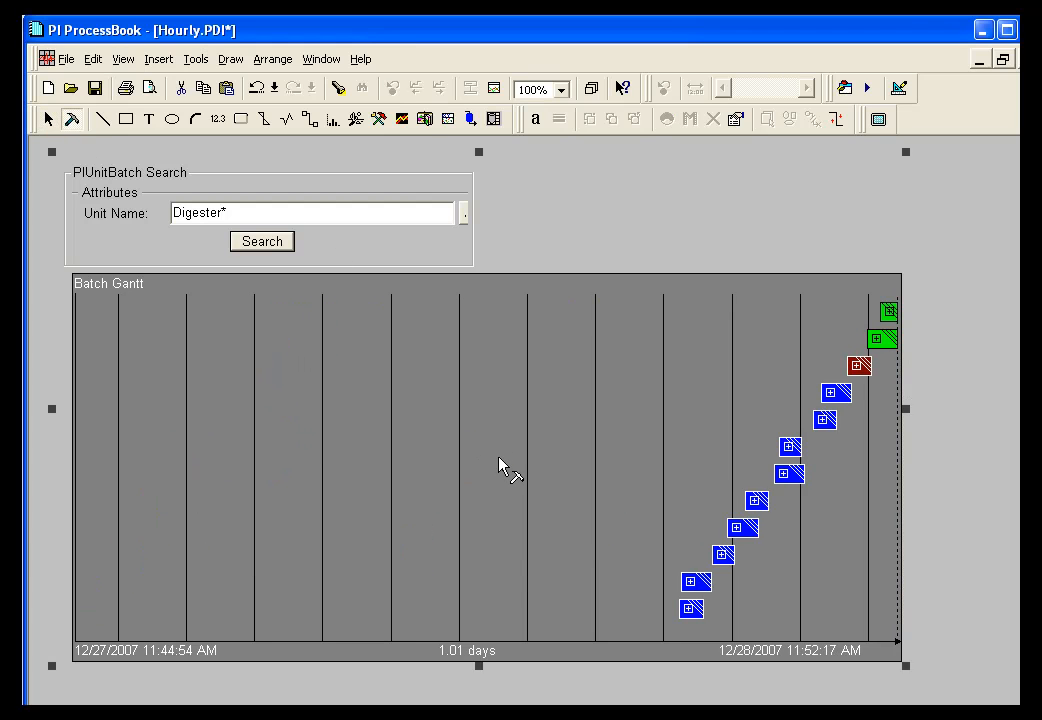
double_click(502, 459)
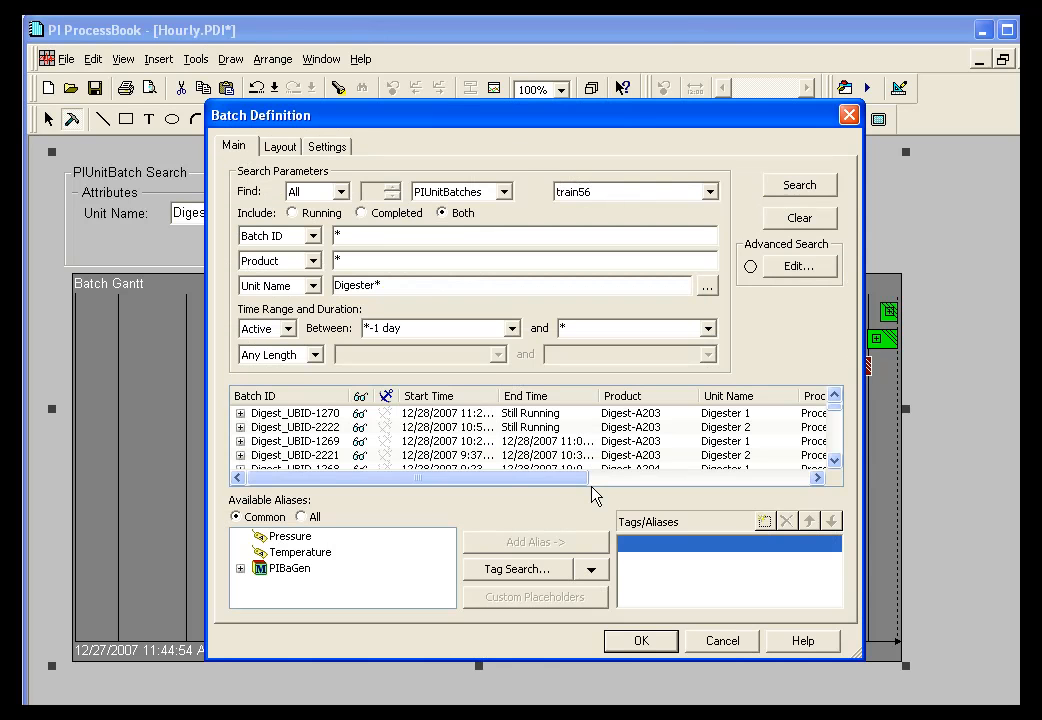
click(285, 155)
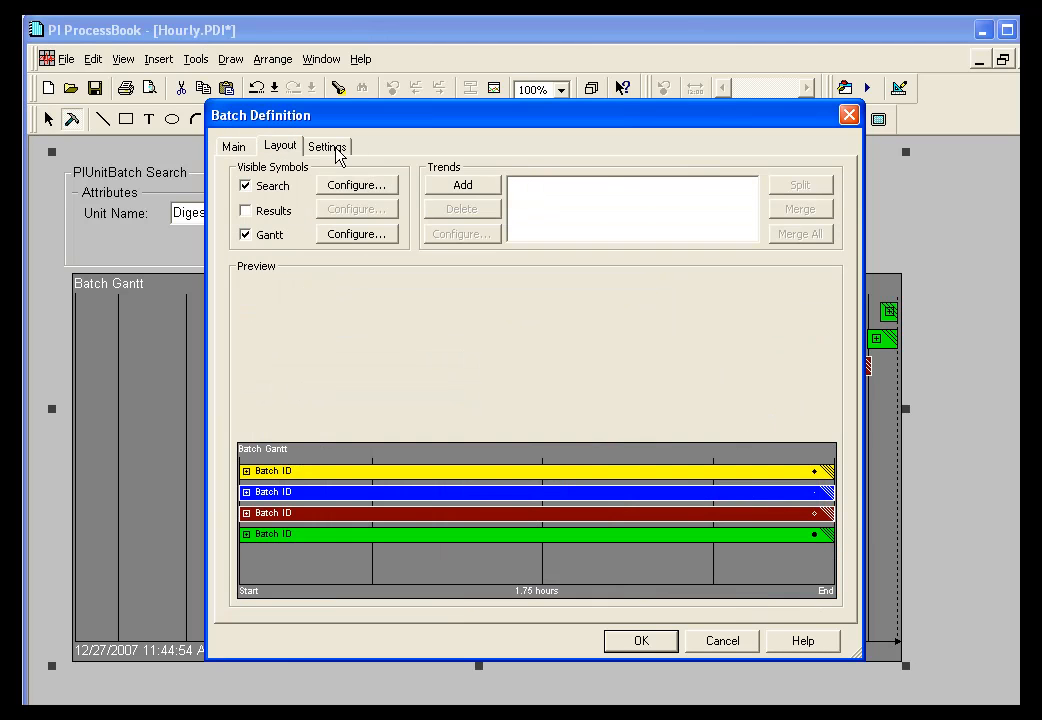
click(243, 148)
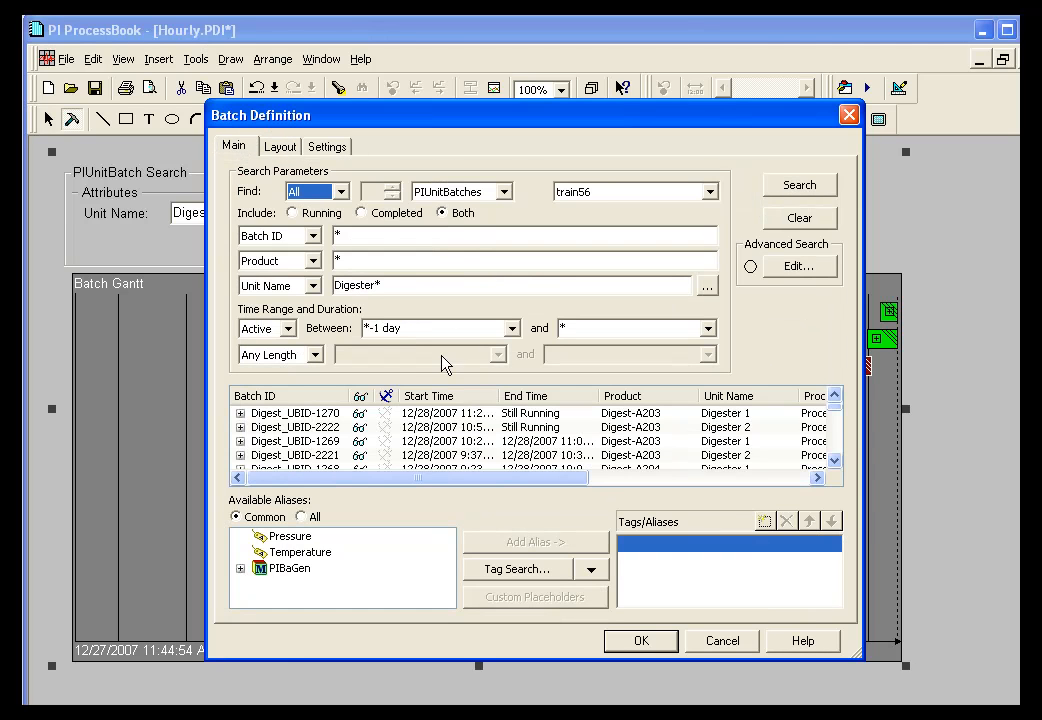
drag(409, 330, 369, 333)
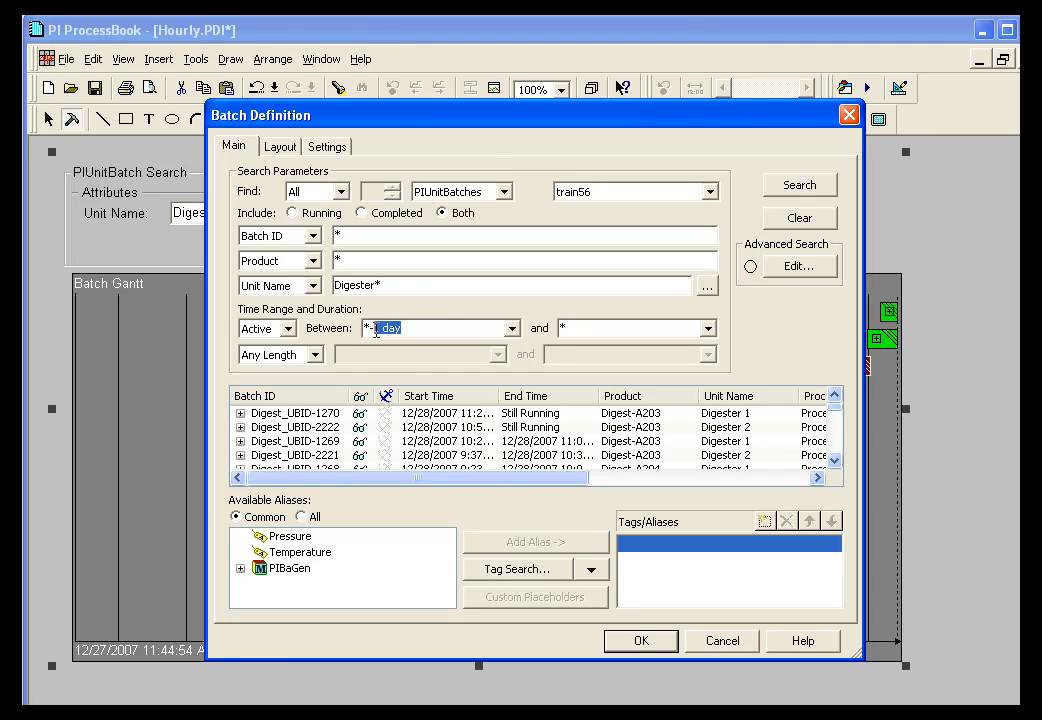
text(8)
click(641, 641)
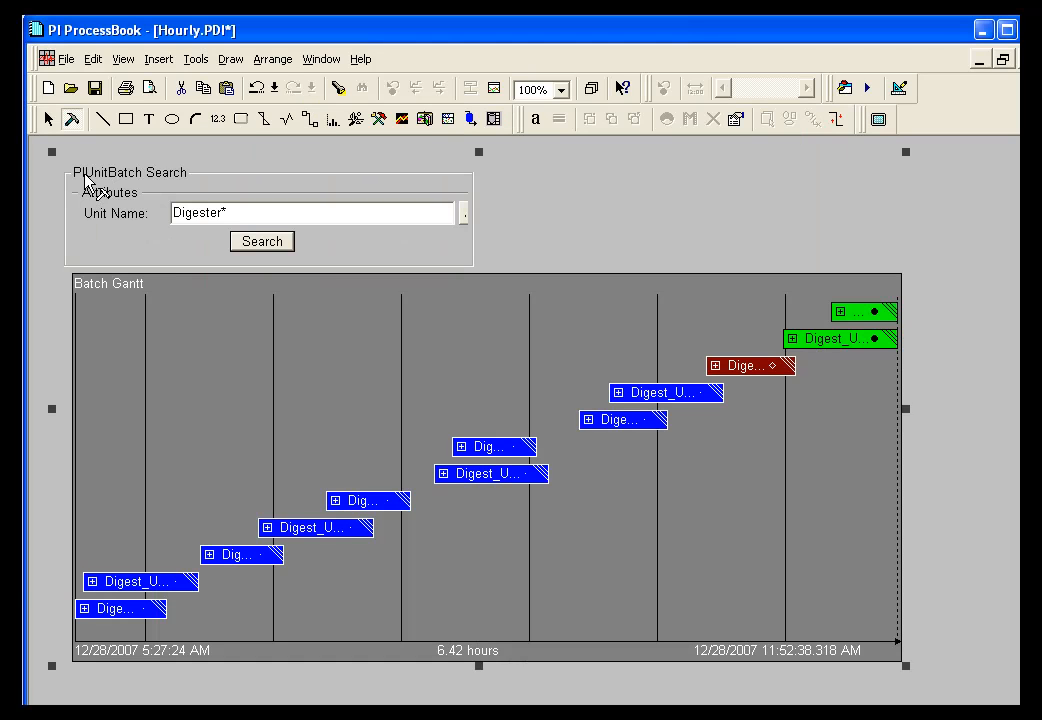
click(49, 119)
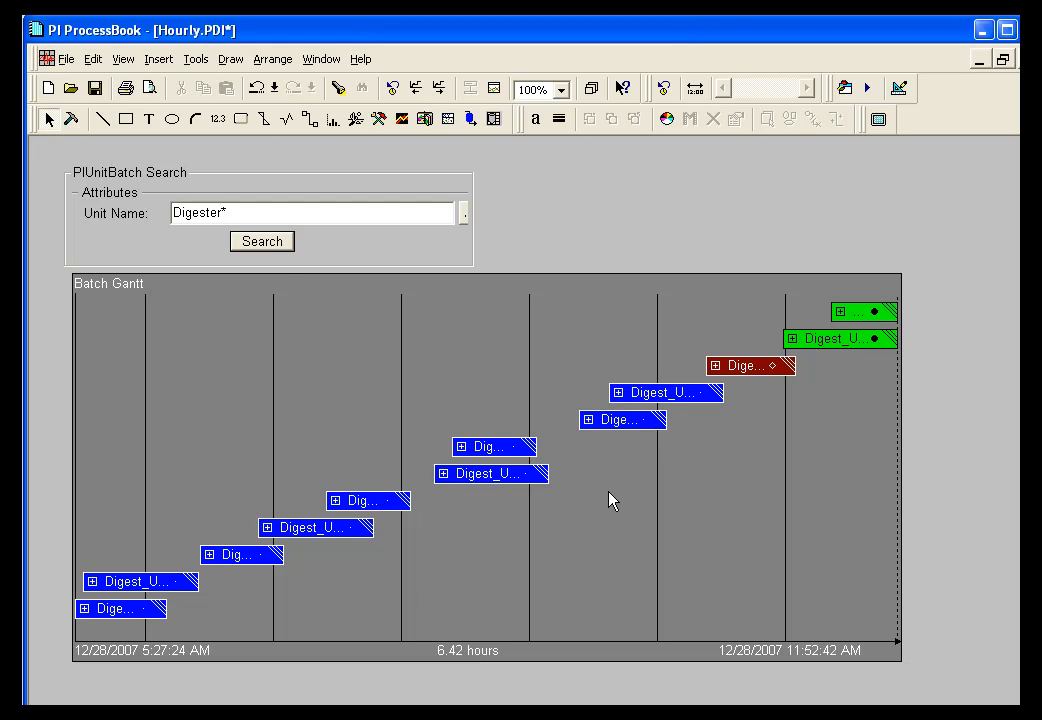
Search the unit batches for the unit name Digester 2.
click(253, 212)
key(BackSpace)
click(246, 243)
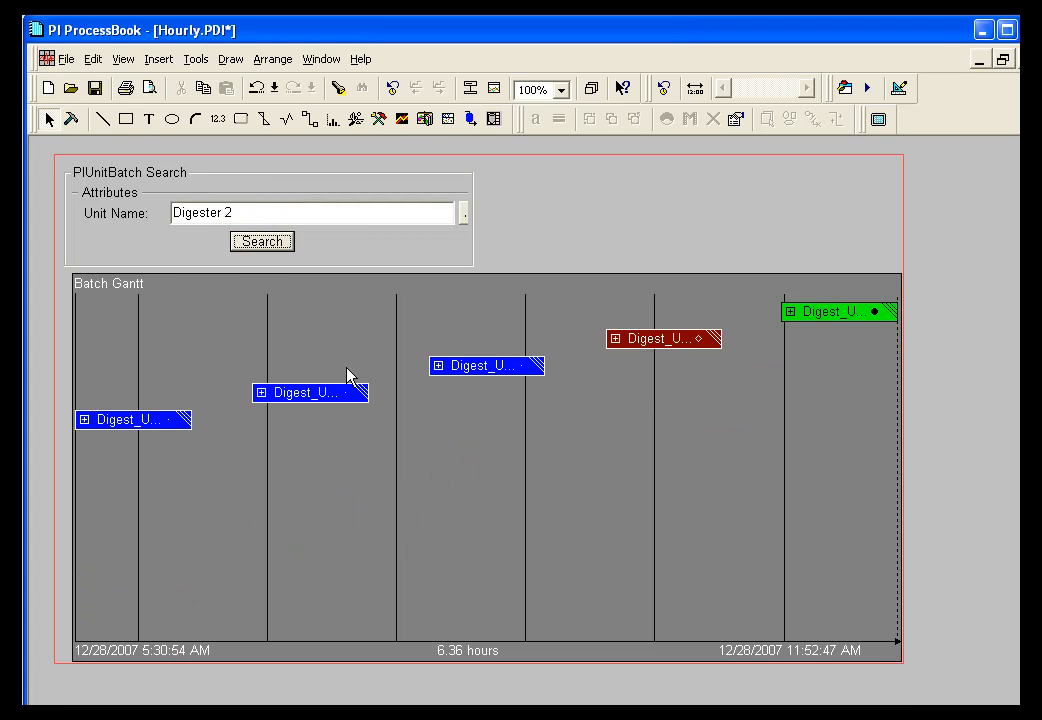
Zoom the Gantt in on the earliest Digester 2 batch, then revert it to the full time range.
drag(188, 368, 254, 463)
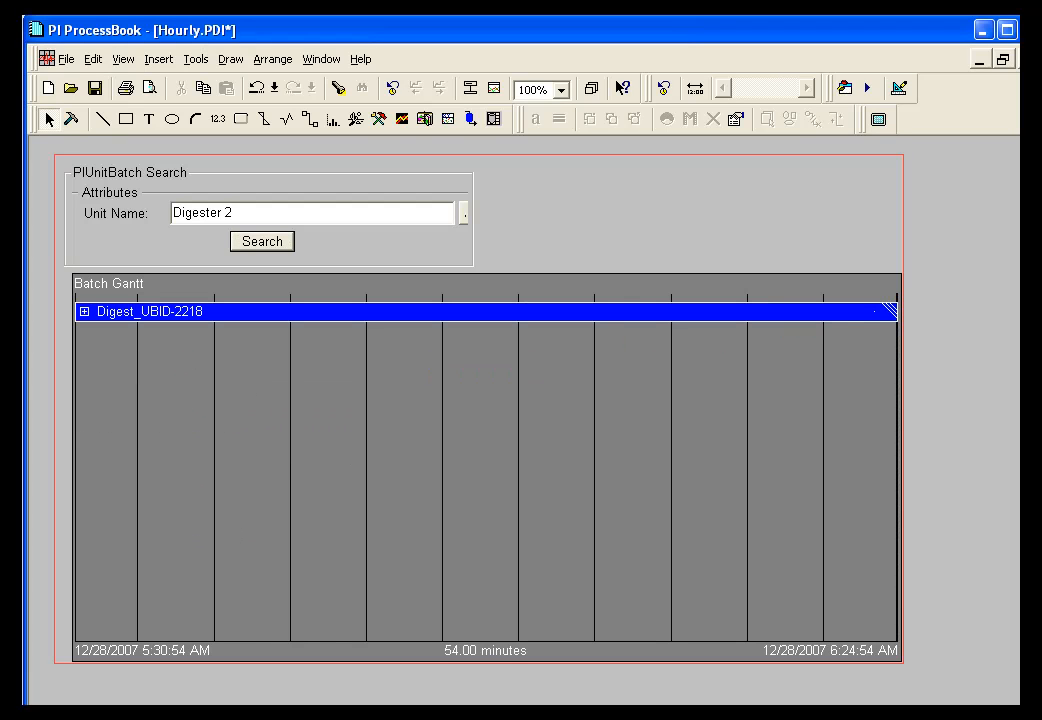
right_click(300, 467)
click(353, 593)
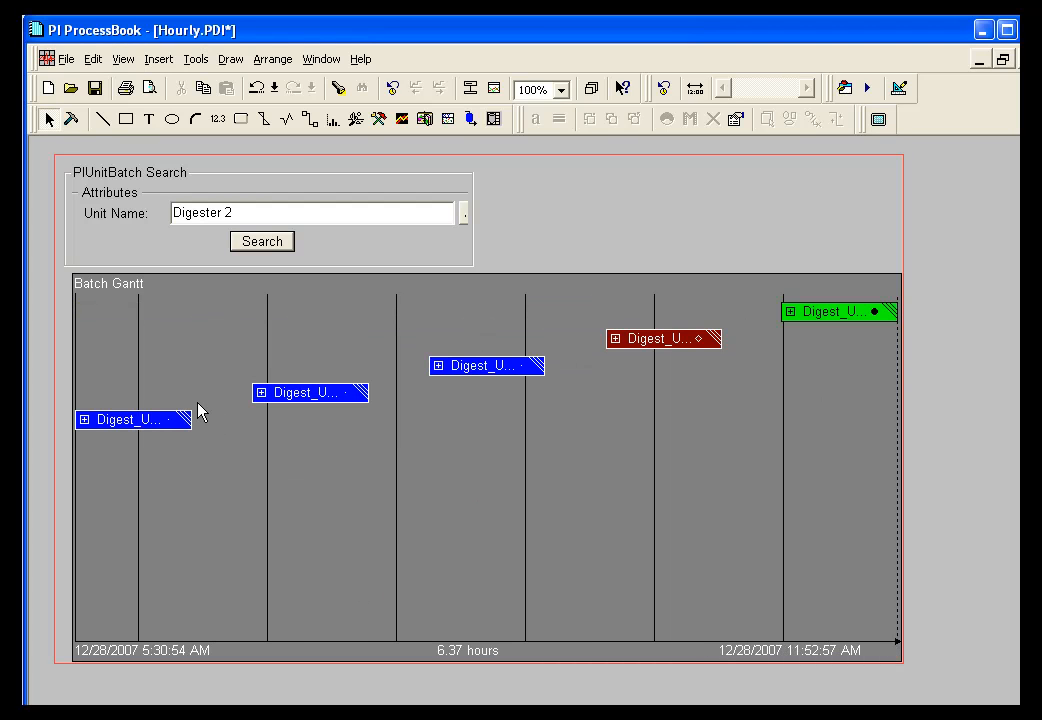
Zoom the Gantt in on the middle Digester 2 batch and revert the chart to its full time range.
drag(370, 345, 429, 416)
click(177, 218)
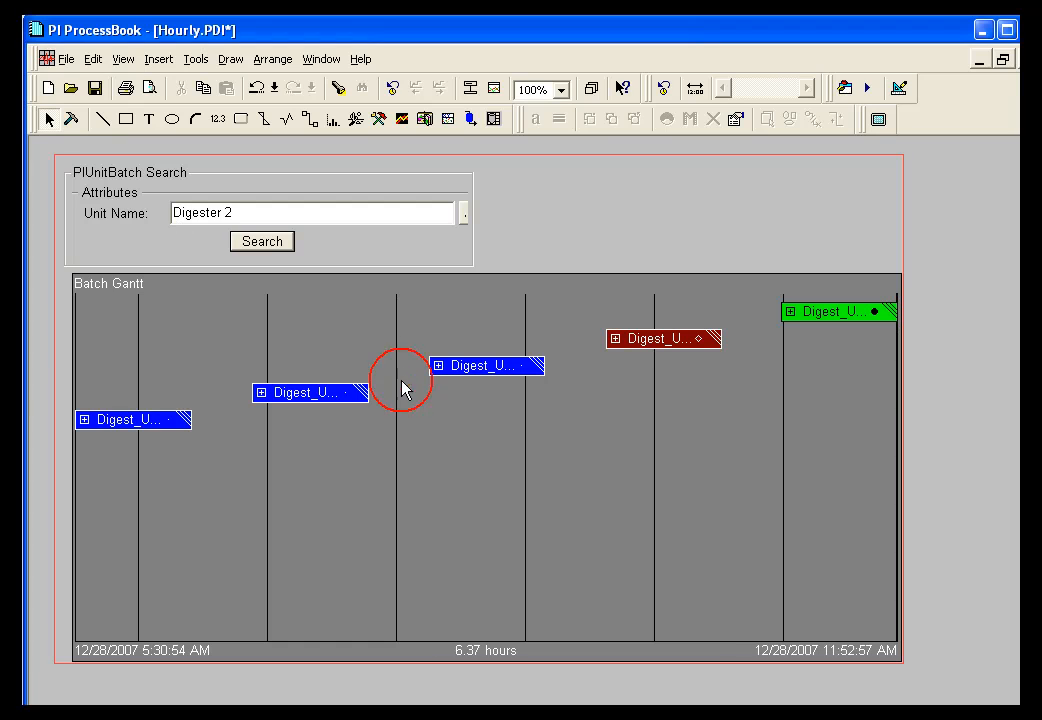
drag(370, 341, 383, 377)
drag(415, 428, 428, 435)
drag(370, 339, 434, 450)
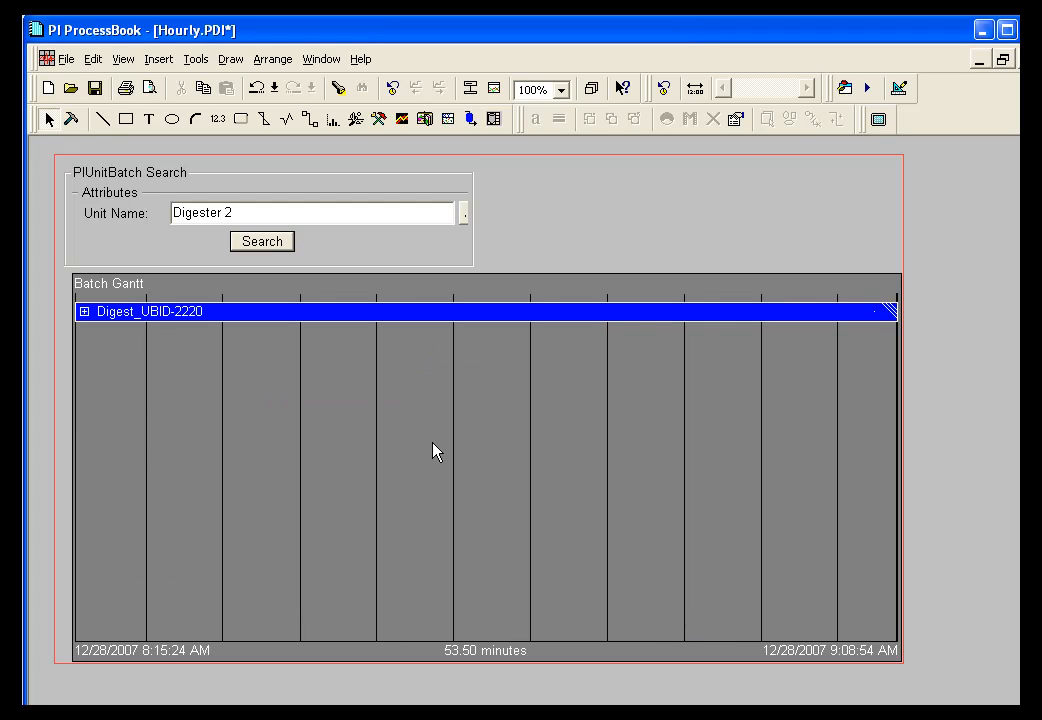
click(508, 659)
right_click(305, 367)
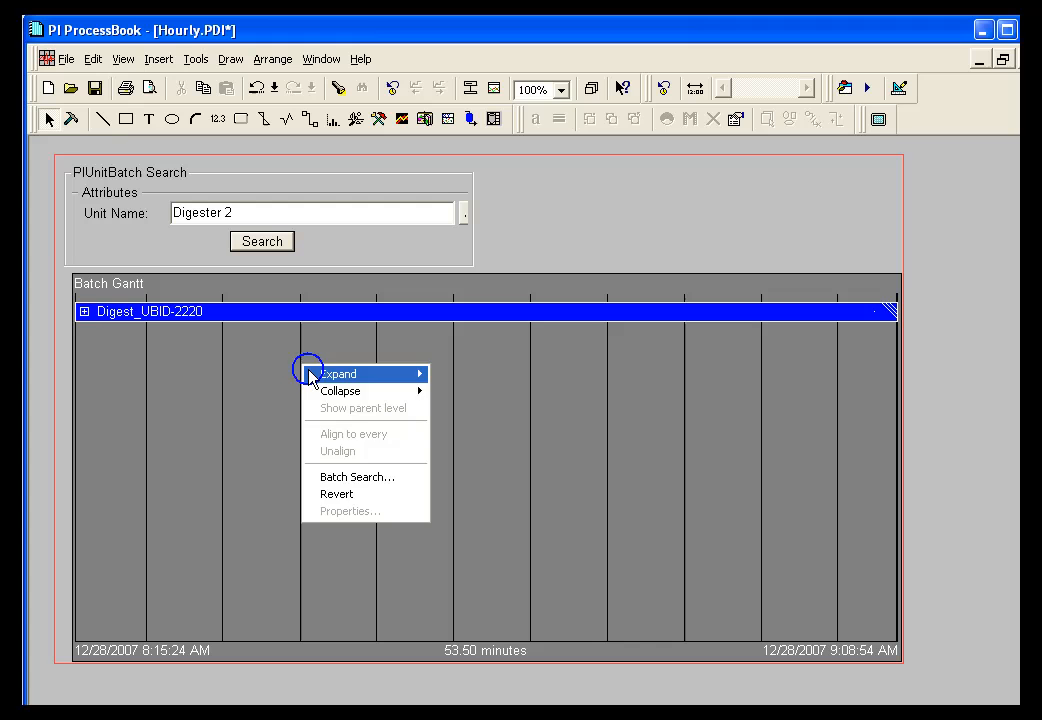
click(350, 493)
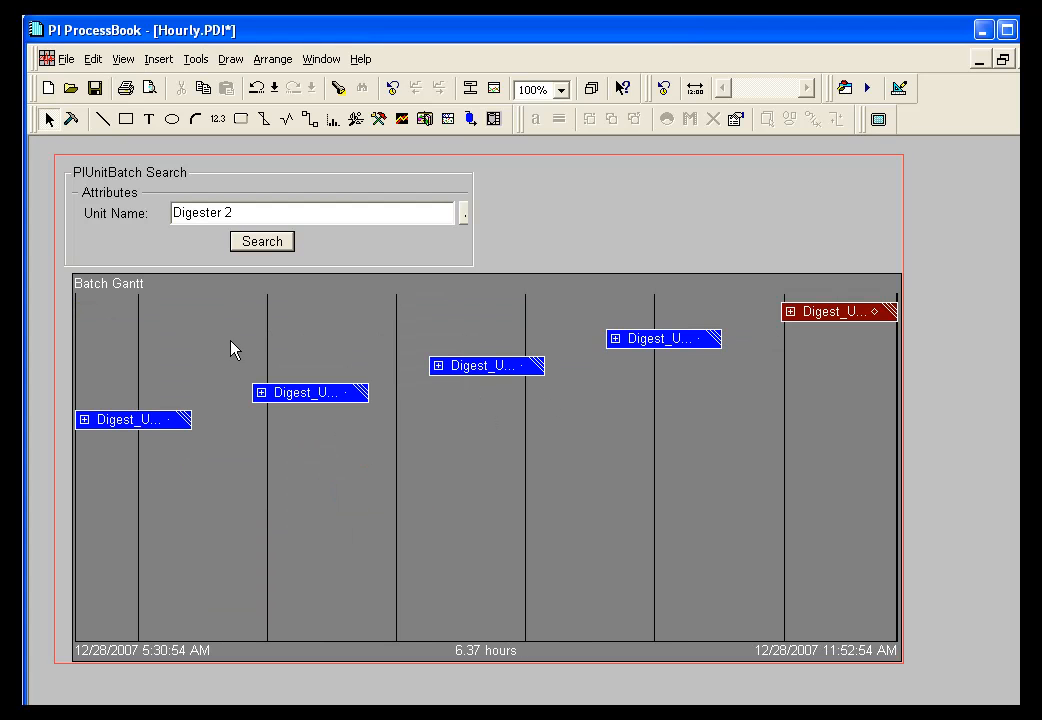
Remove the digester number from the unit name and run the unit batch search again.
click(244, 213)
key(BackSpace)
key(BackSpace)
click(276, 242)
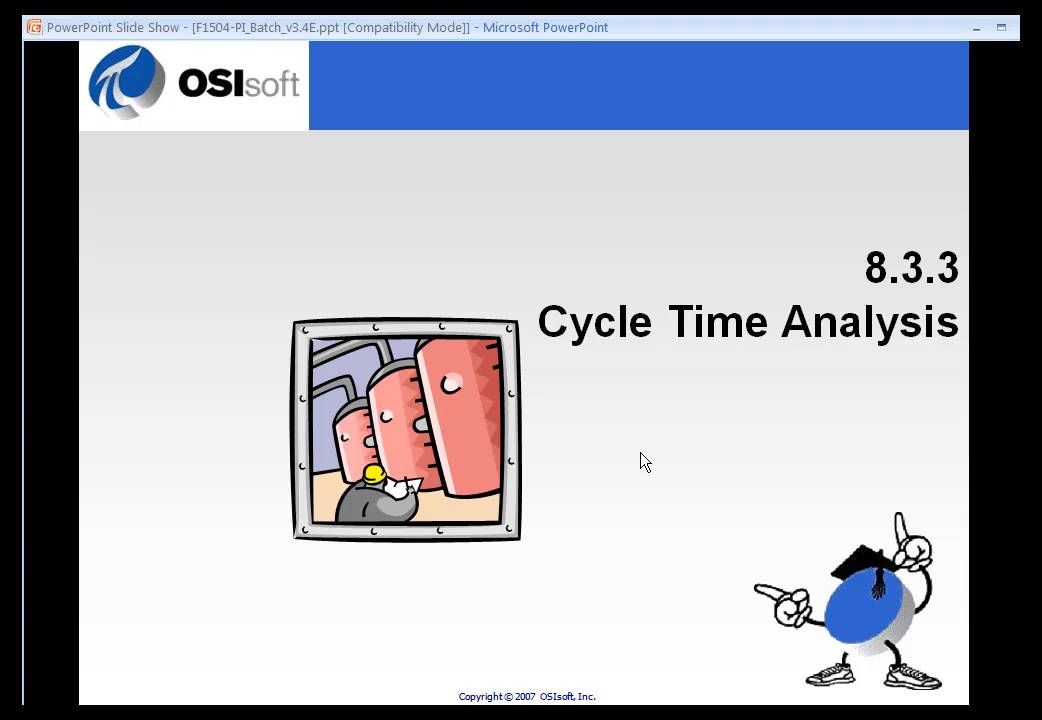
click(782, 389)
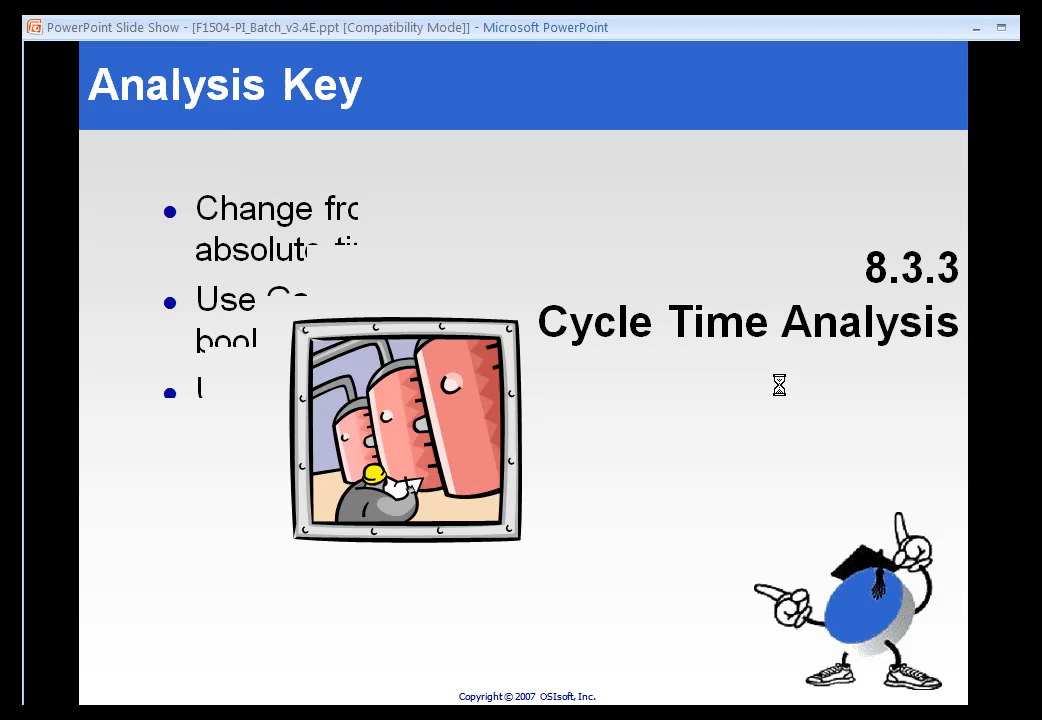